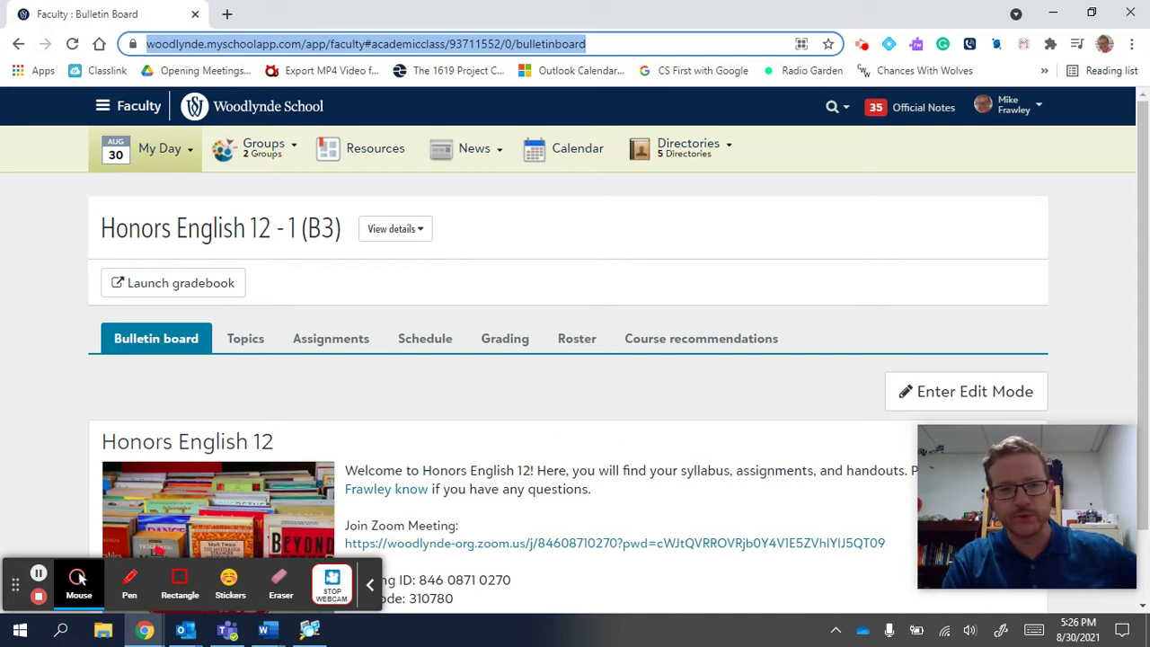
Launch the gradebook for the Honors English 12 - 1 (B3) class.
left_click(365, 584)
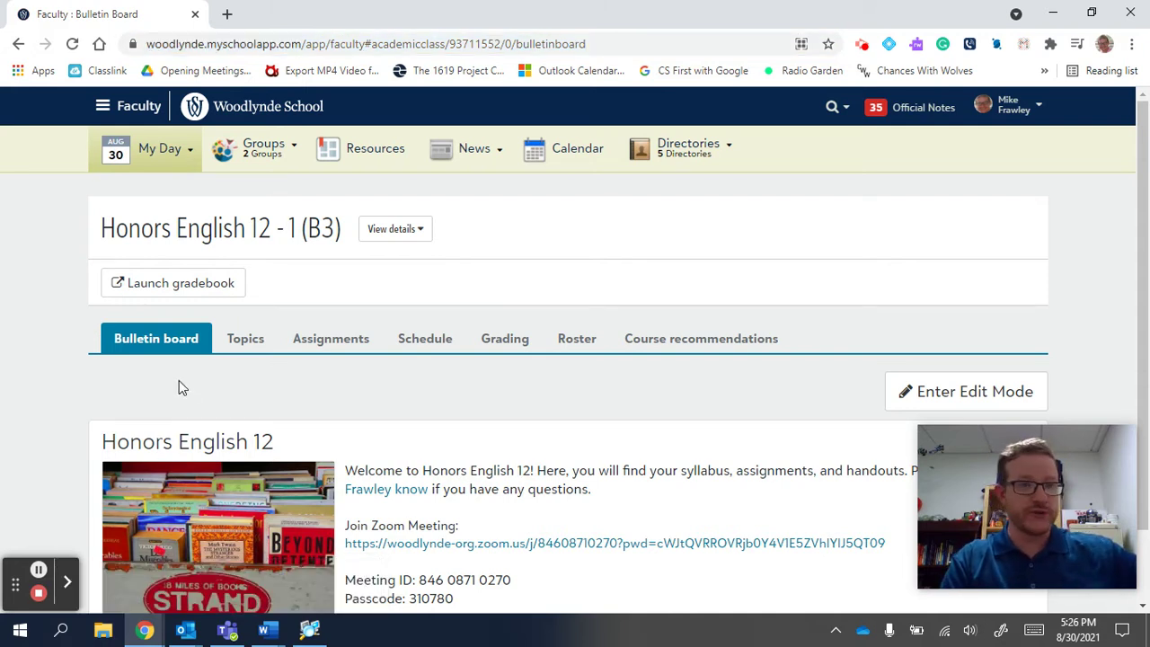
left_click(146, 288)
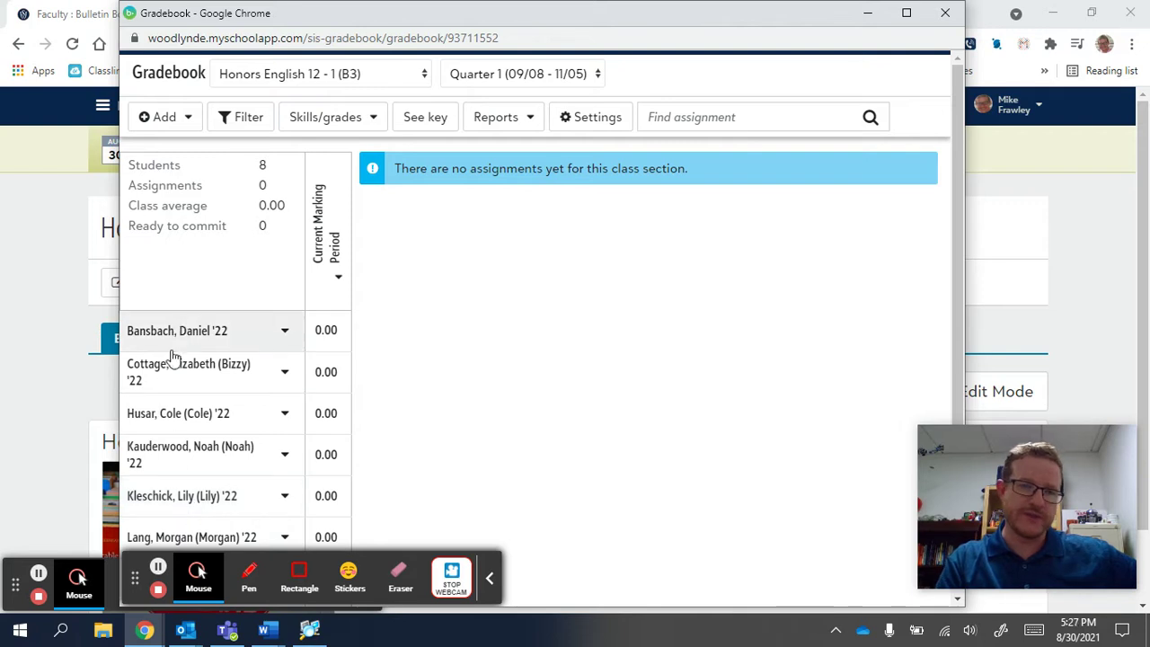
left_click(490, 577)
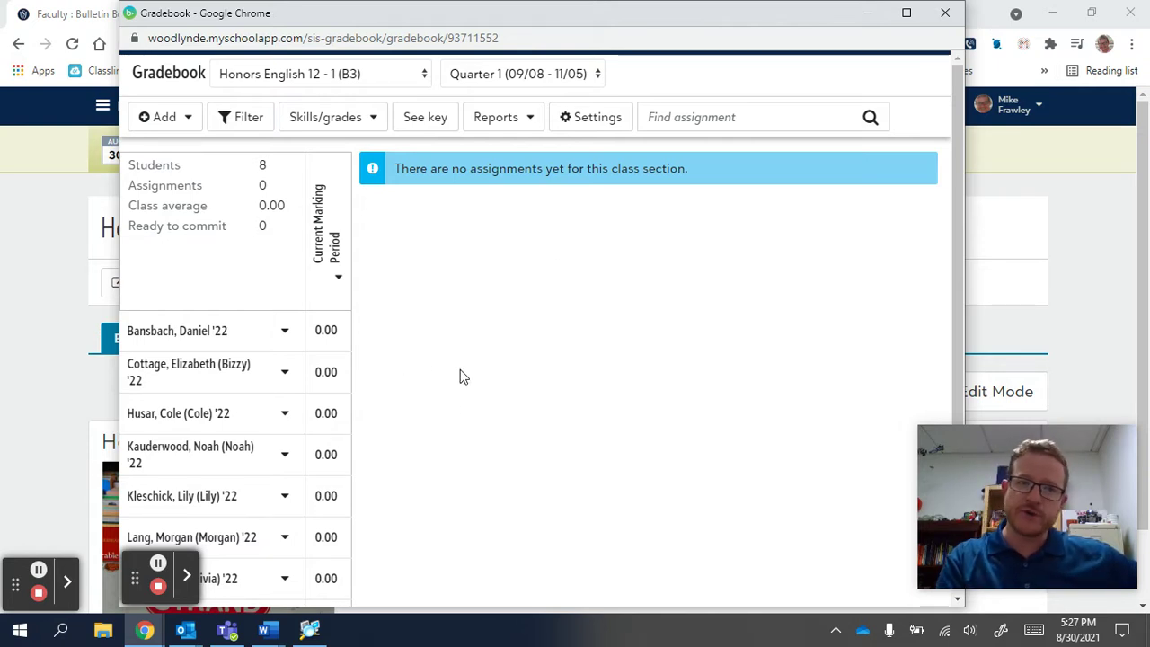
Open the gradebook settings and review the display options for column headers and indicator icons.
left_click(598, 122)
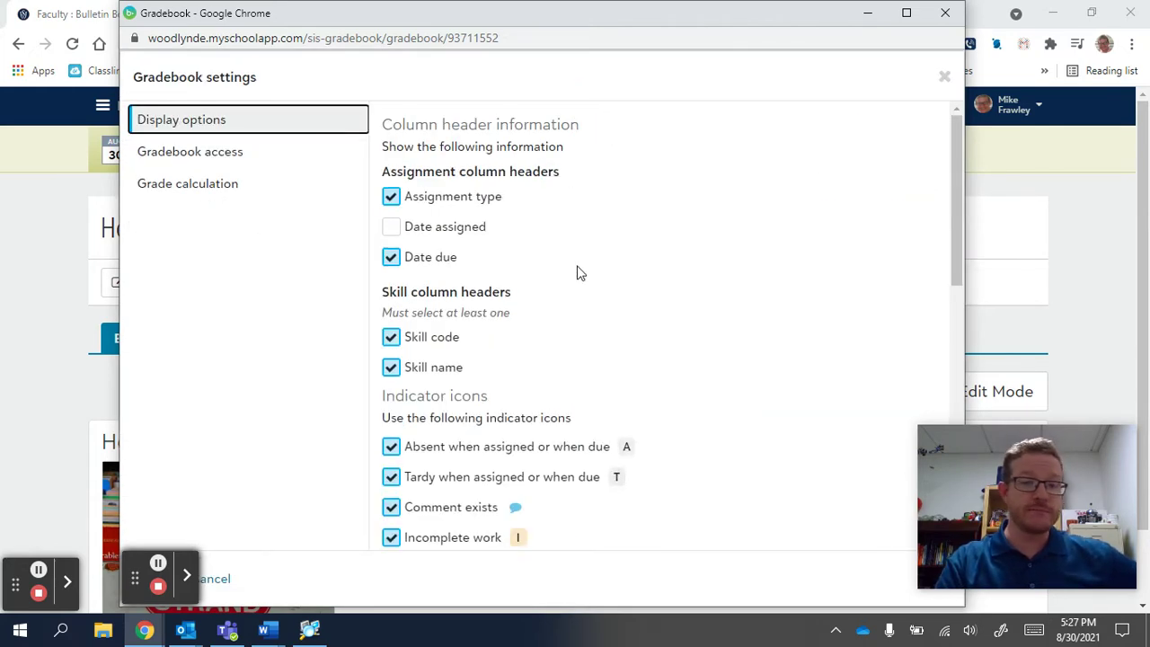
scroll(578, 272, "down", 2)
scroll(577, 272, "down", 3)
scroll(577, 272, "up", 5)
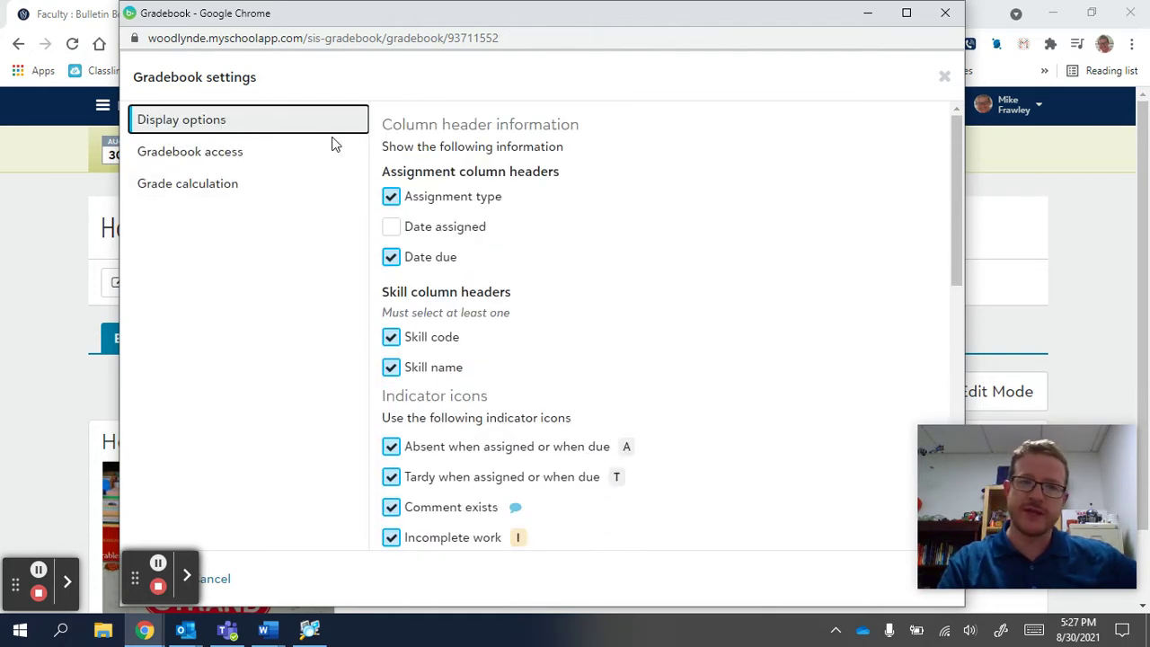
Set the grade calculation to go by School year and maximize the gradebook window.
left_click(213, 188)
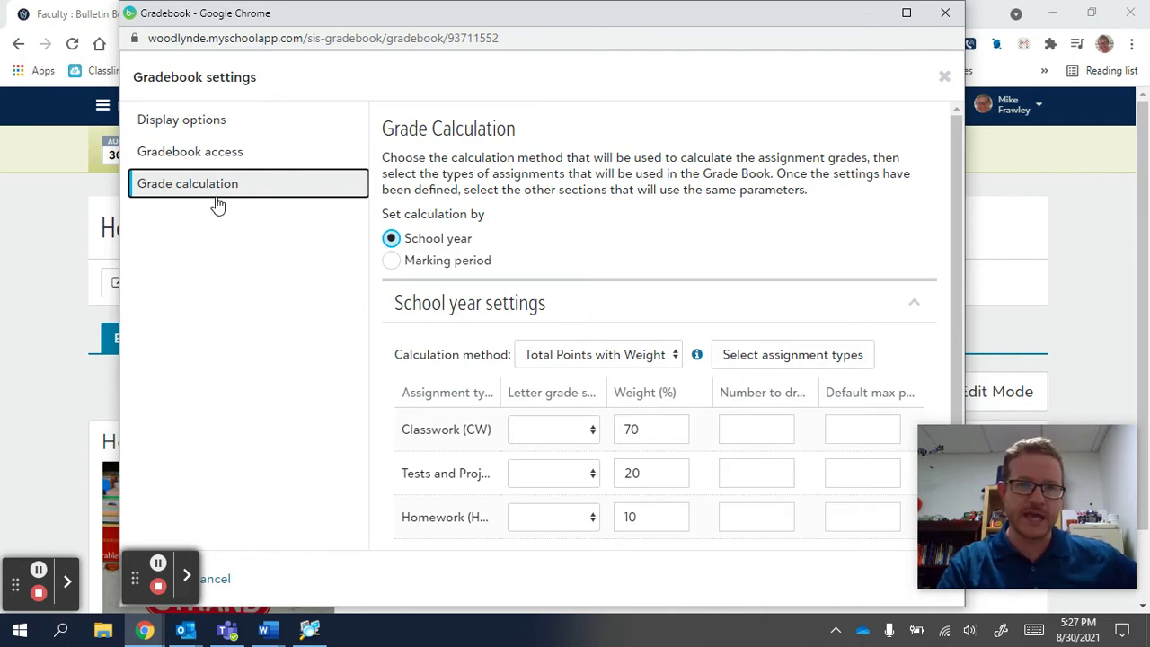
left_click(409, 248)
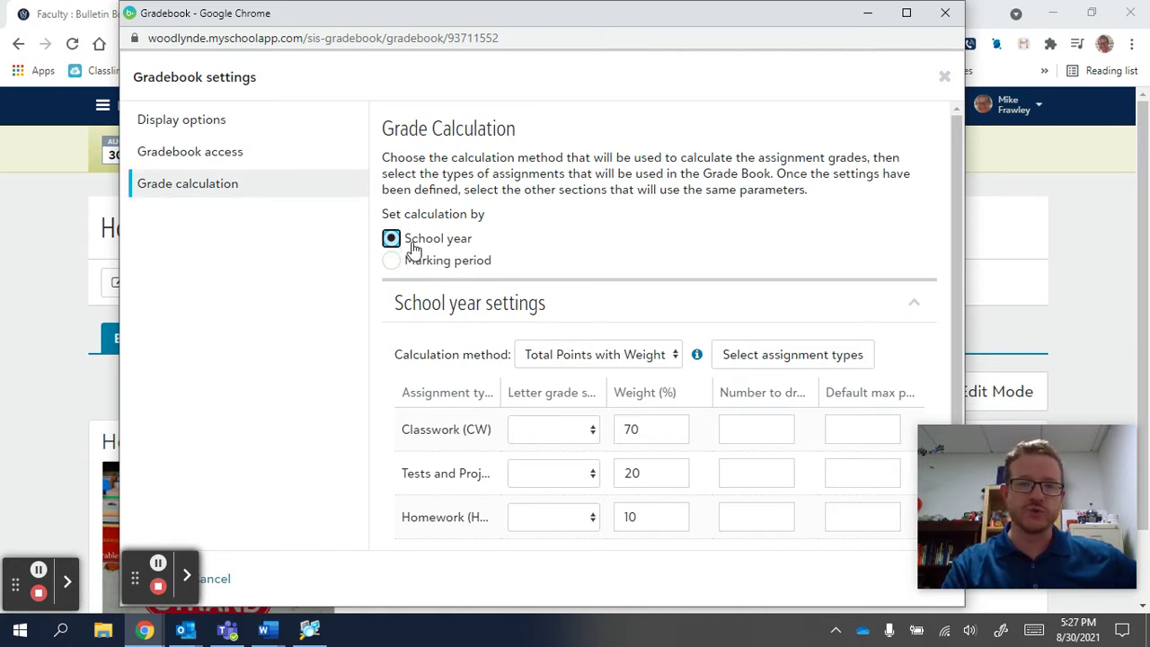
left_click(904, 11)
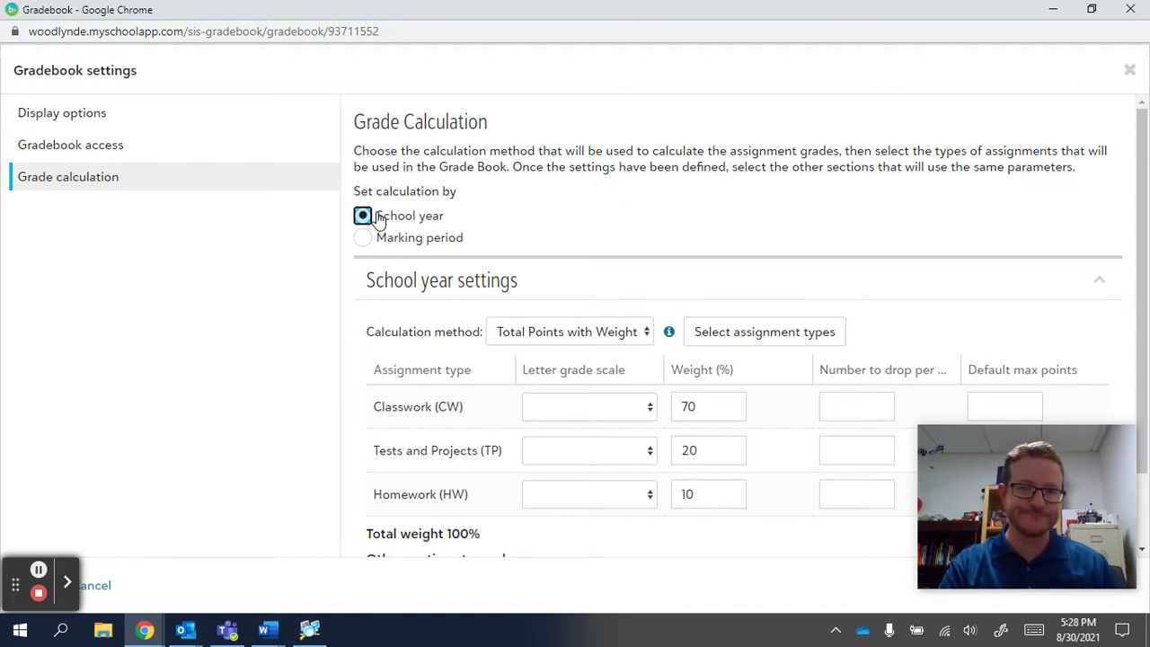
Review the gradebook calculation formulas for Total points, Total points with weight and Percentages.
left_click(594, 333)
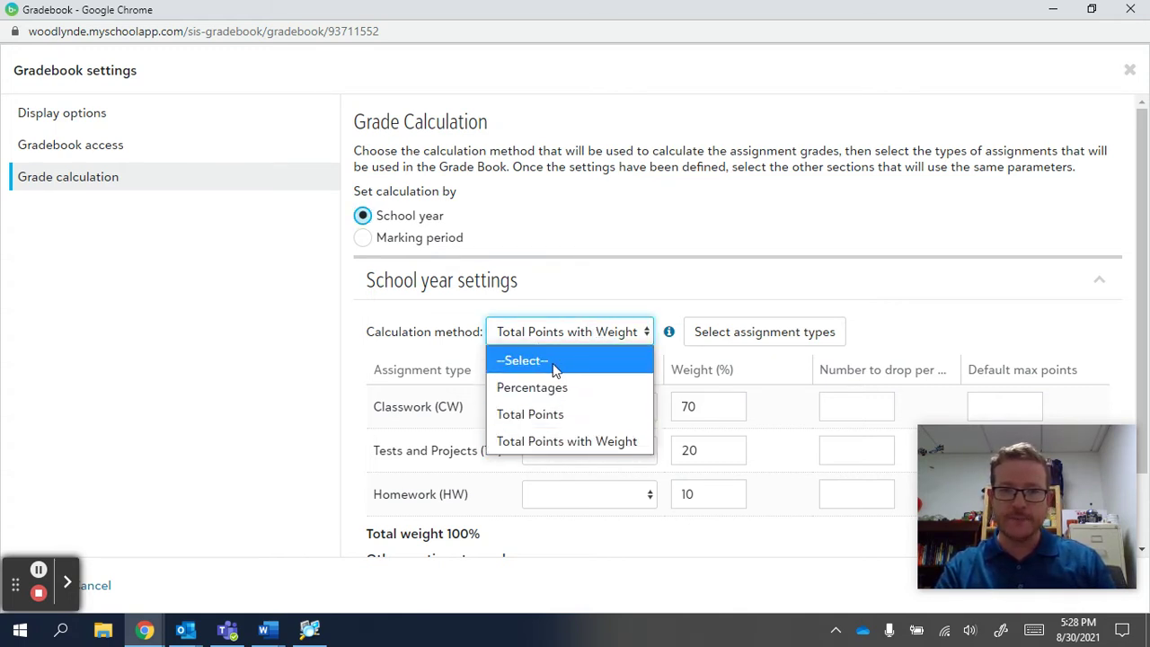
left_click(669, 334)
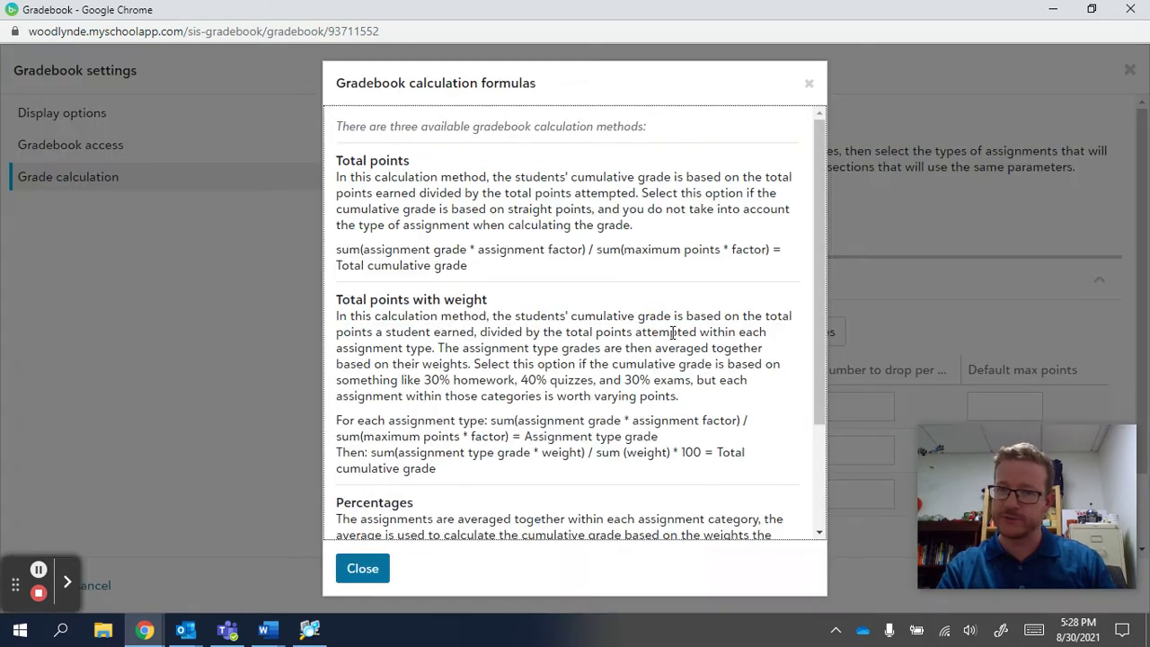
scroll(536, 451, "down", 2)
scroll(535, 451, "up", 2)
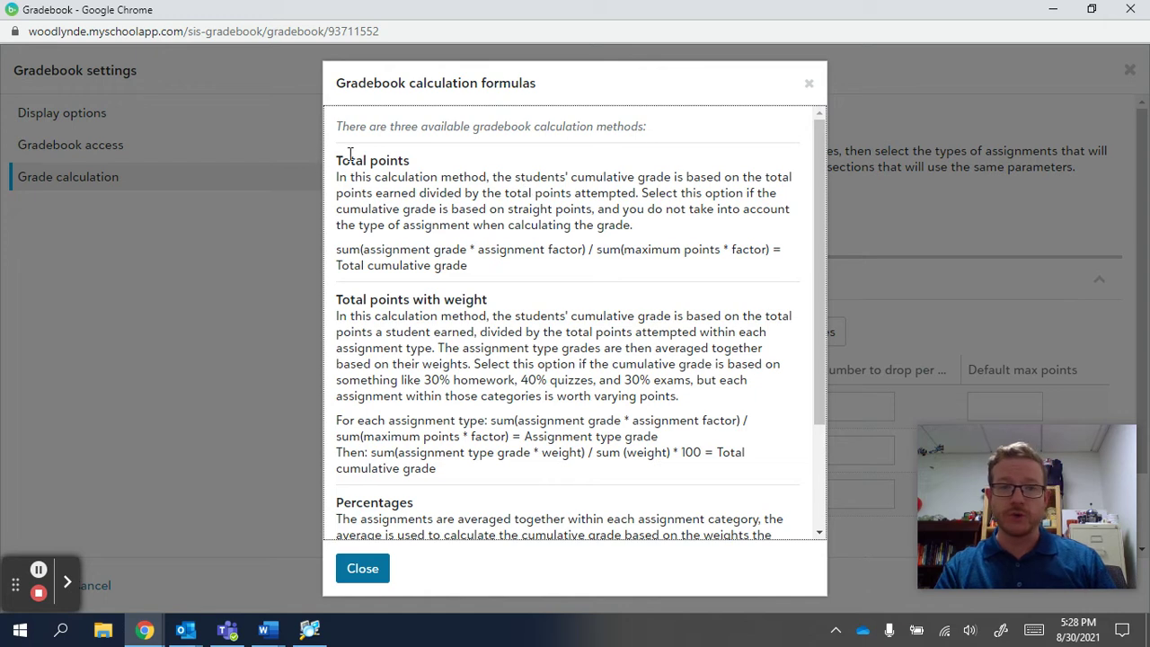
left_click_drag(336, 160, 470, 158)
left_click(470, 158)
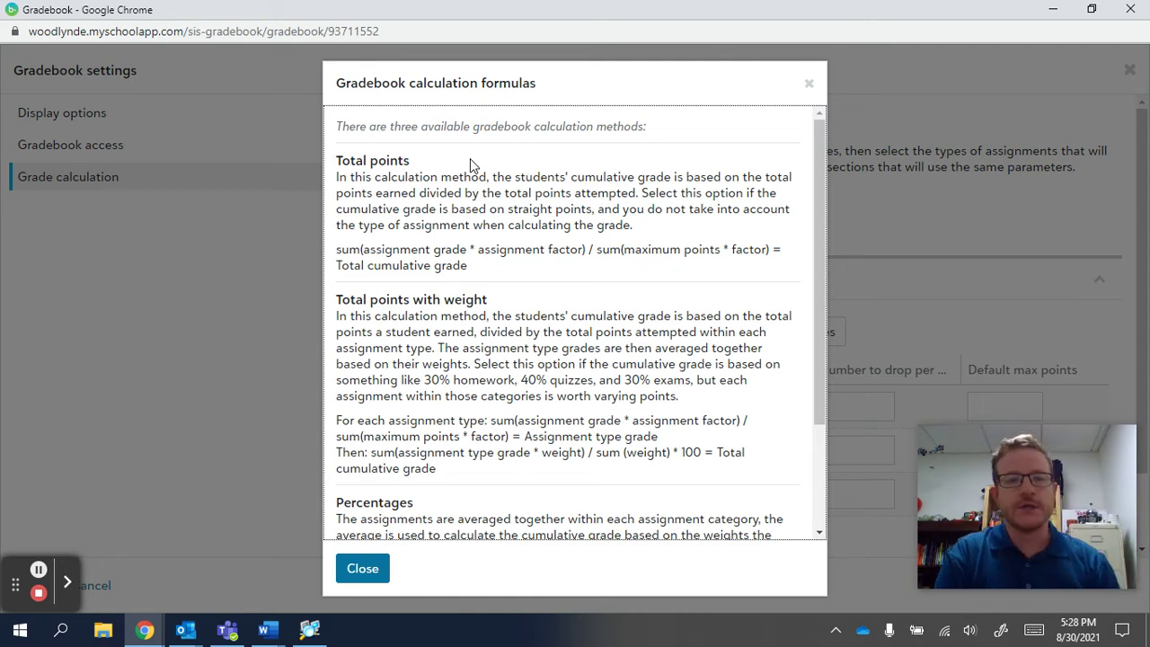
scroll(470, 159, "down", 2)
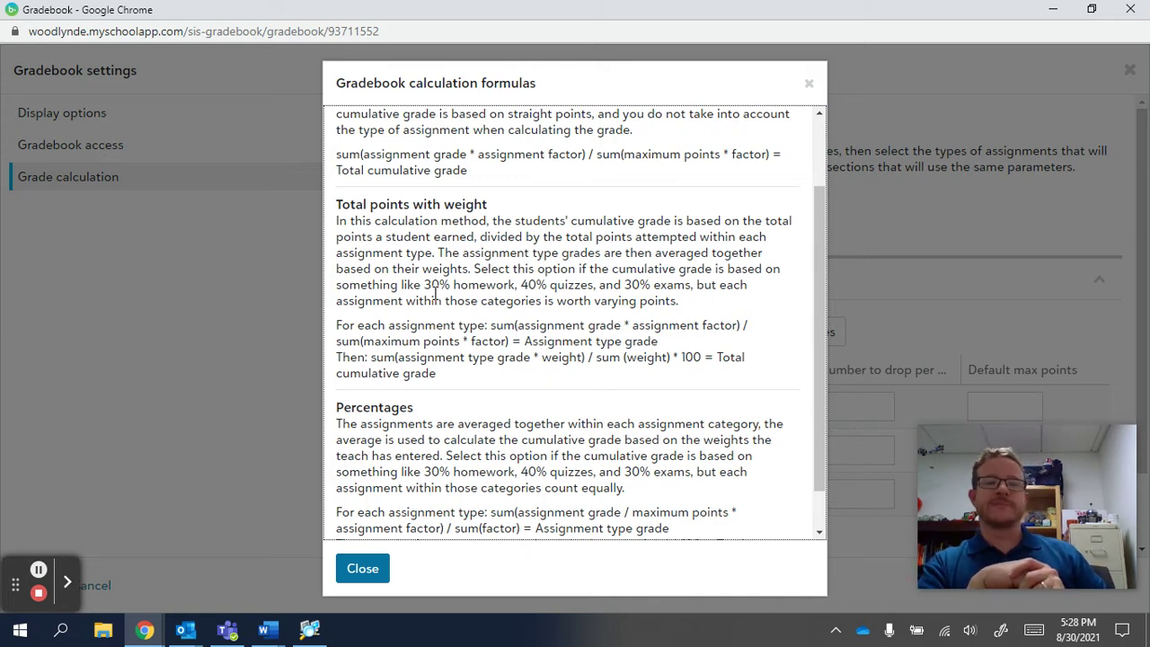
left_click_drag(424, 285, 696, 286)
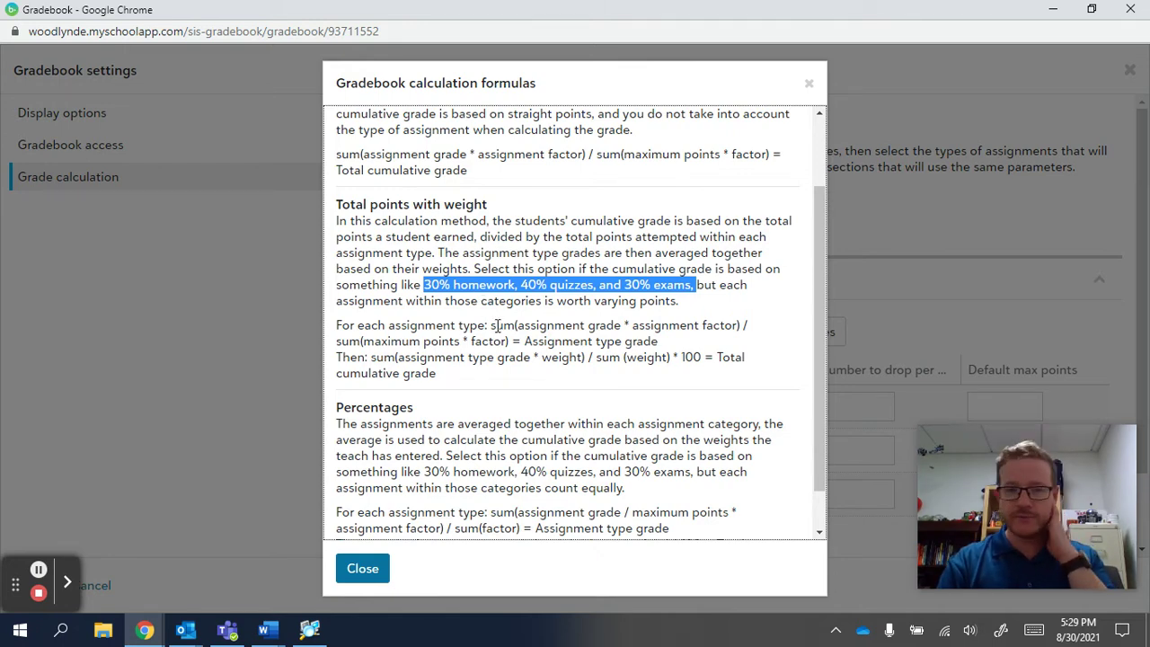
scroll(497, 325, "down", 1)
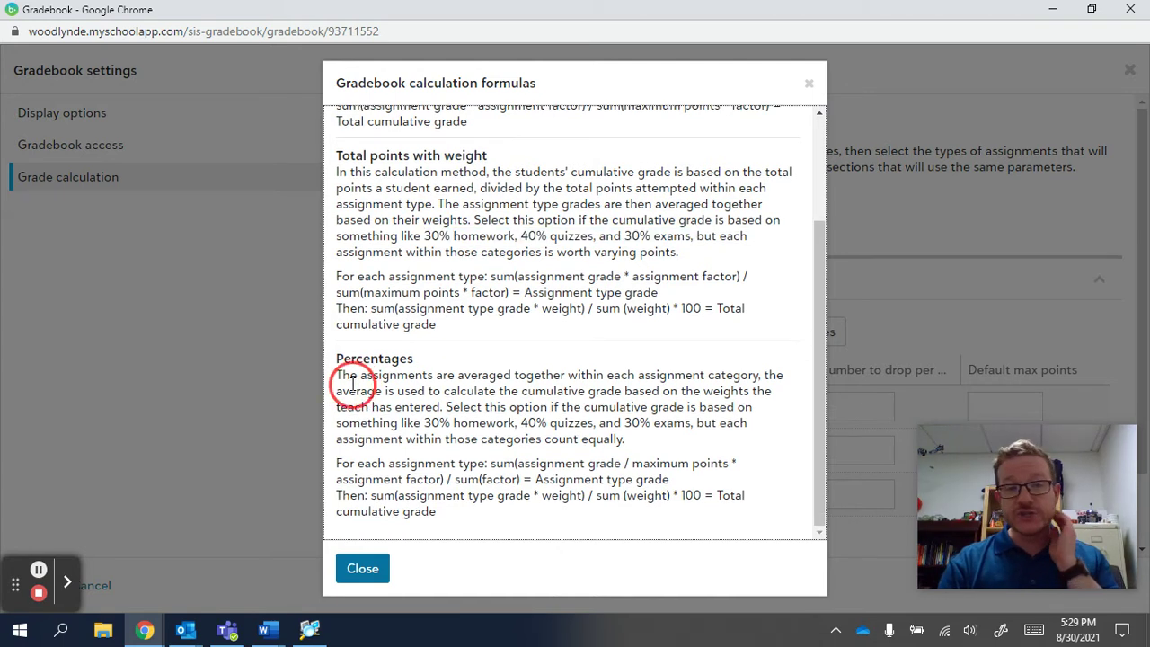
left_click(349, 375)
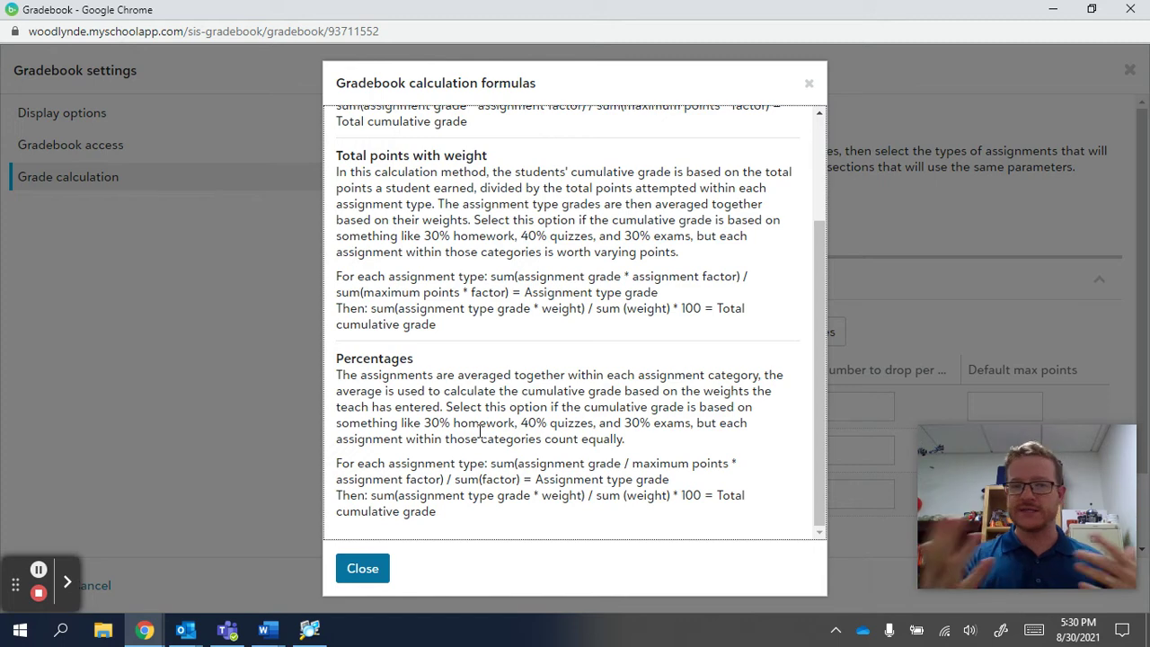
left_click(367, 562)
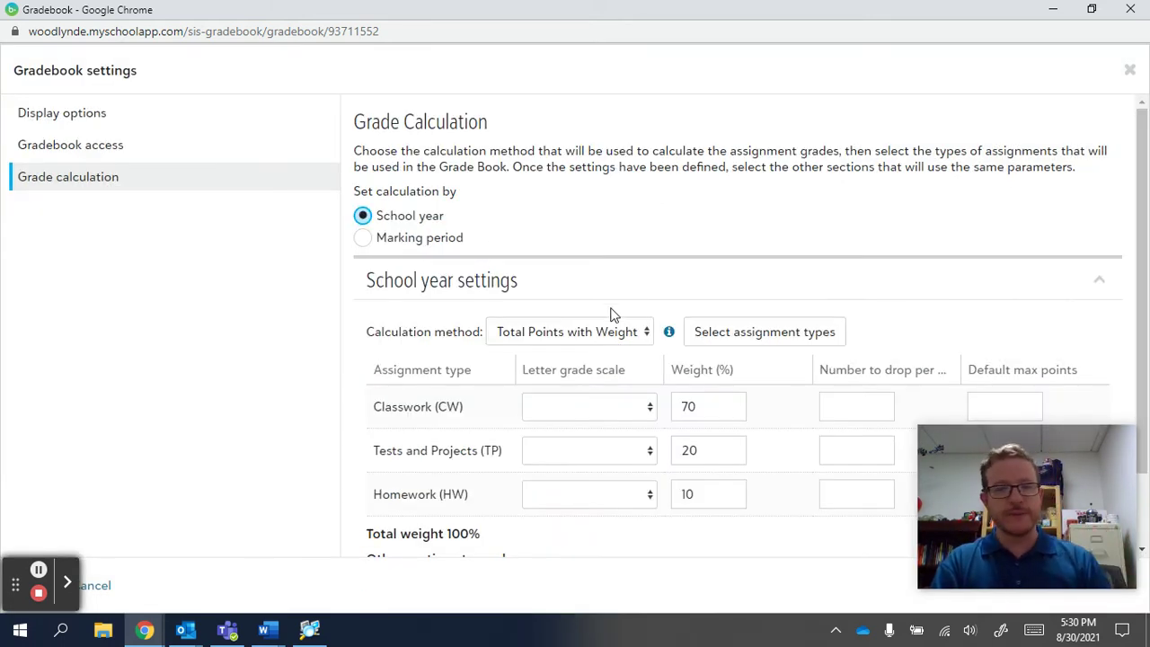
Recheck the calculation formulas and set the school year calculation method to Percentages.
left_click(608, 334)
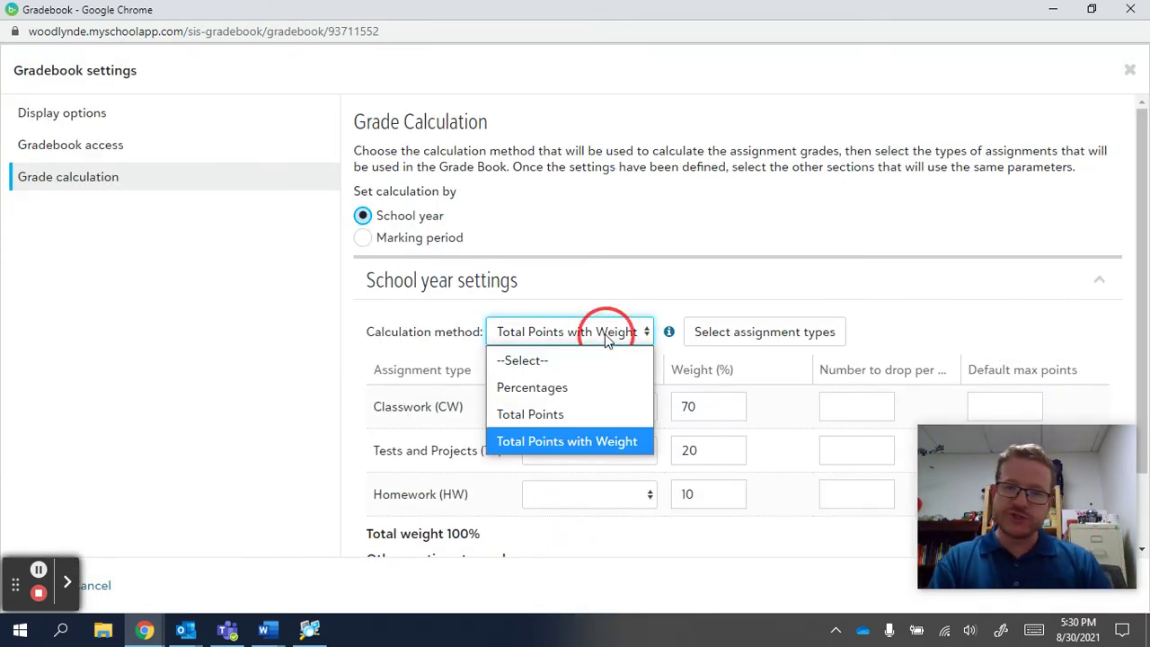
left_click(669, 333)
scroll(563, 329, "down", 2)
scroll(562, 329, "up", 2)
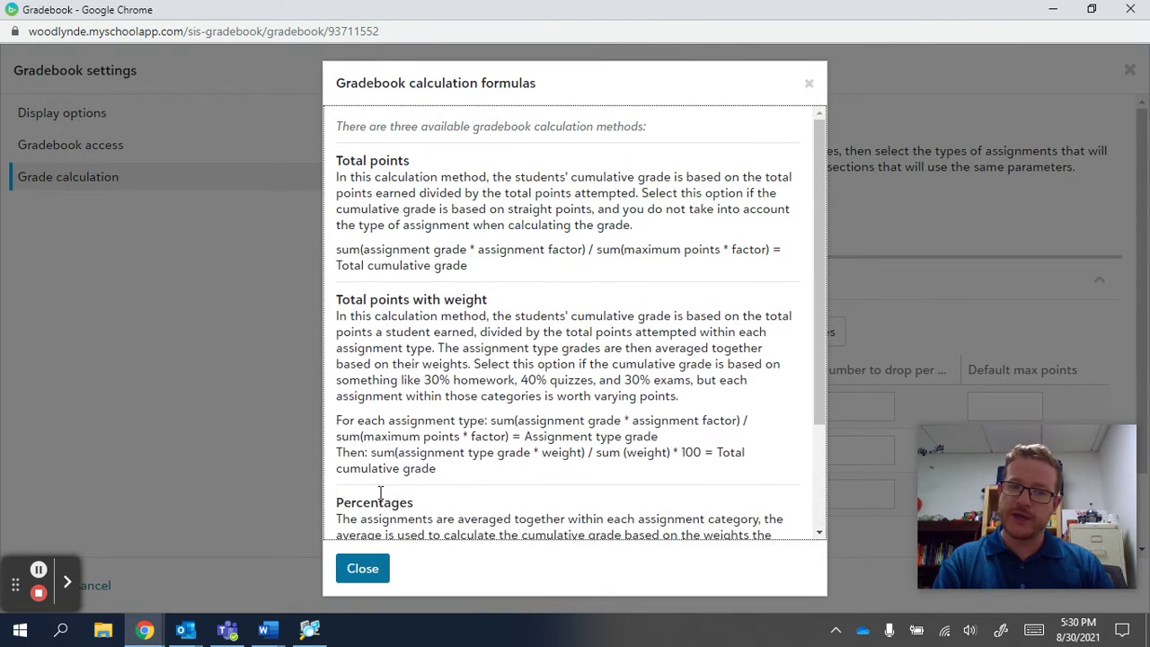
left_click(364, 571)
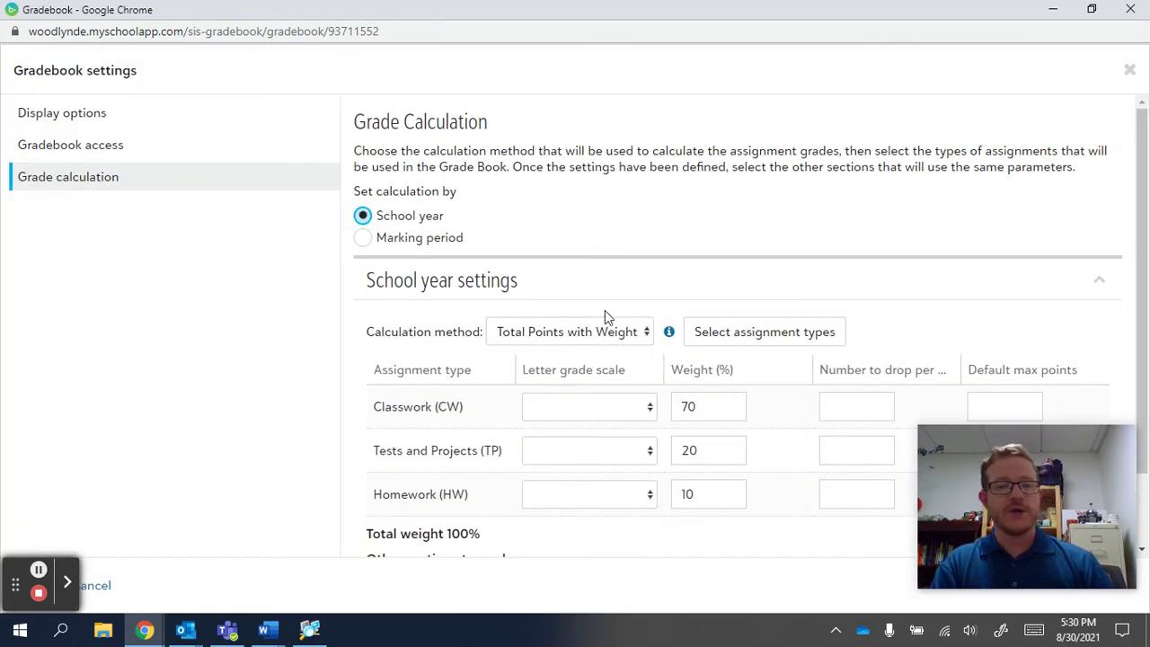
left_click(557, 342)
left_click(547, 384)
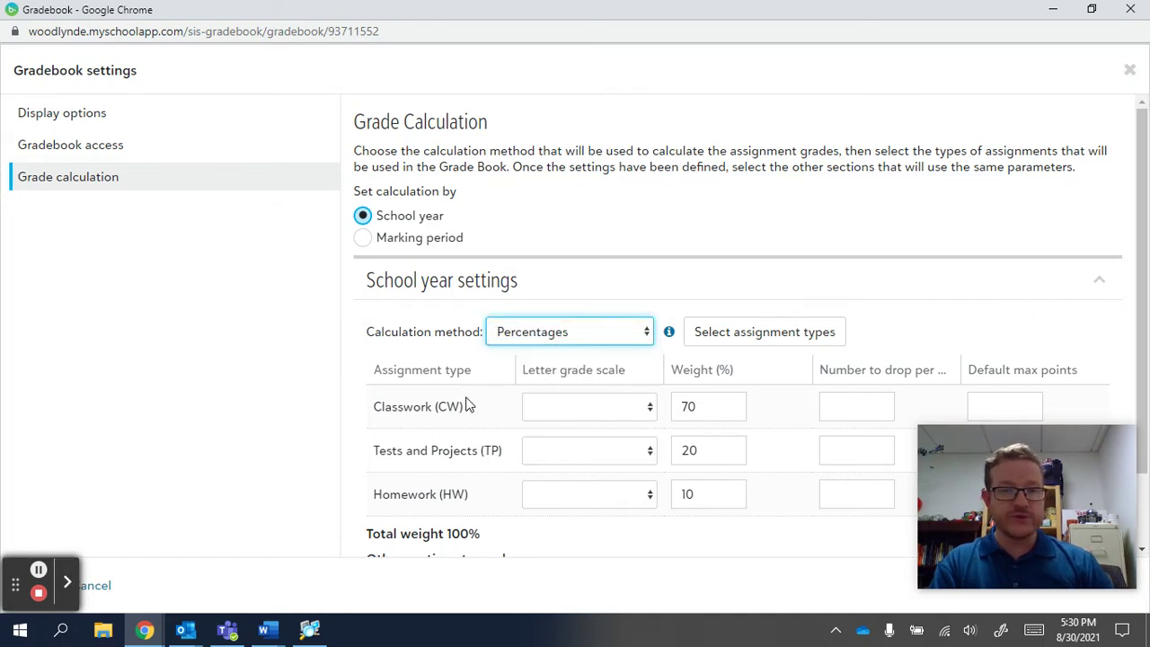
Review the available assignment types and apply the selection of Classwork, Homework, and Tests and Projects.
scroll(894, 258, "down", 1)
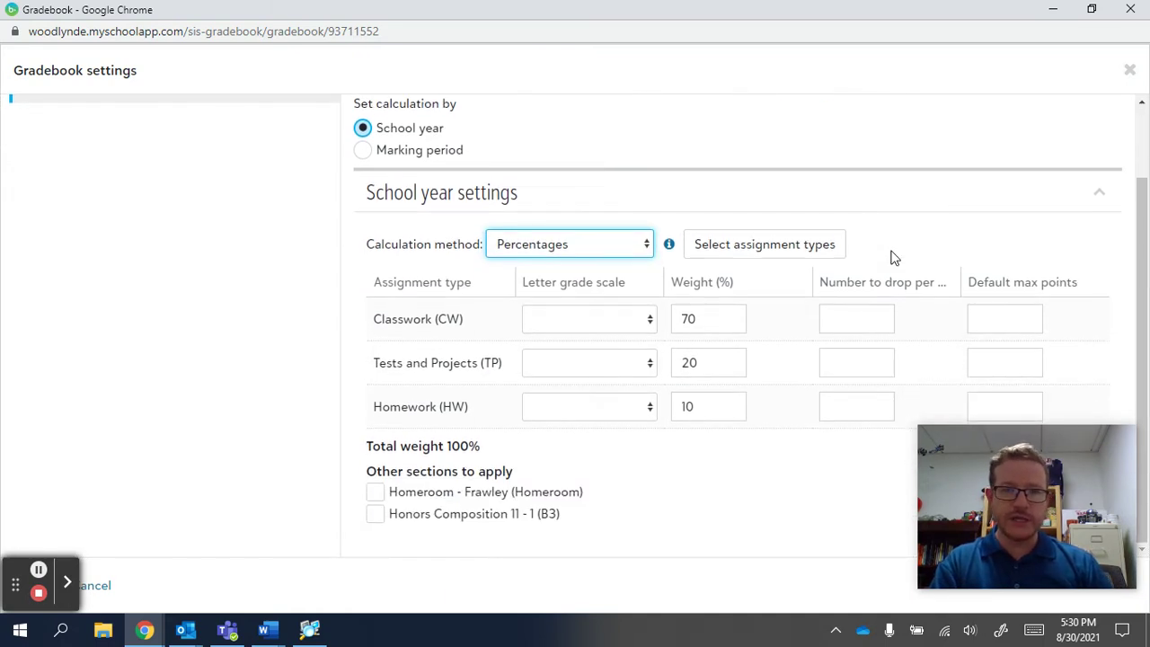
left_click(735, 254)
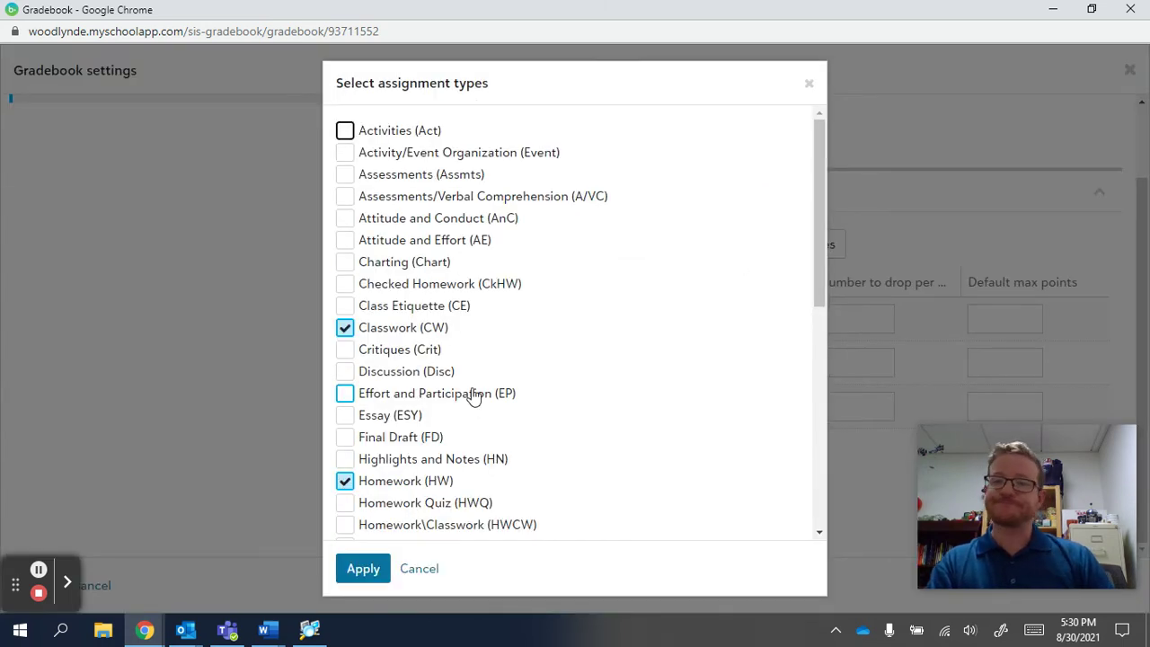
scroll(476, 398, "down", 2)
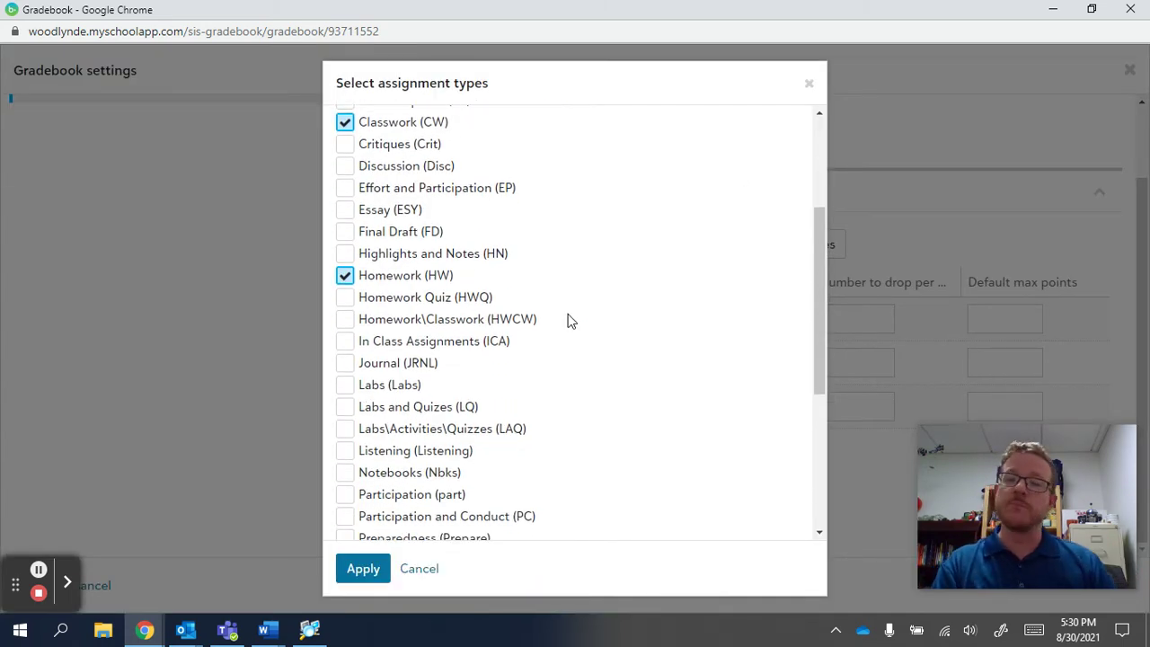
scroll(568, 321, "up", 3)
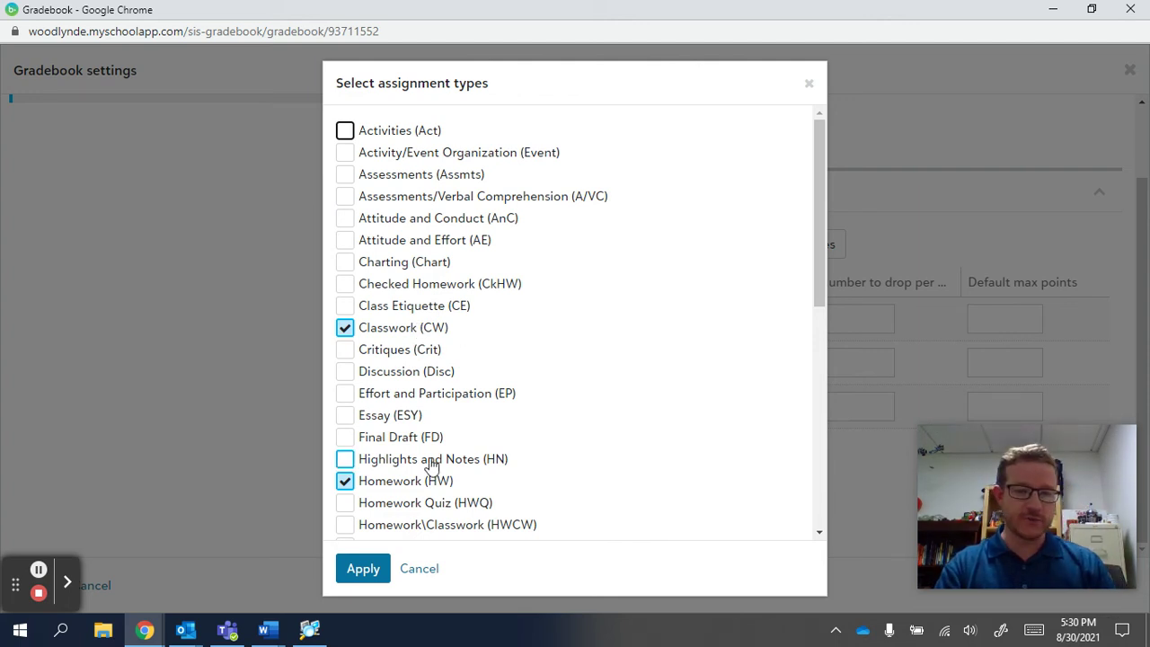
scroll(440, 464, "down", 3)
scroll(441, 464, "down", 3)
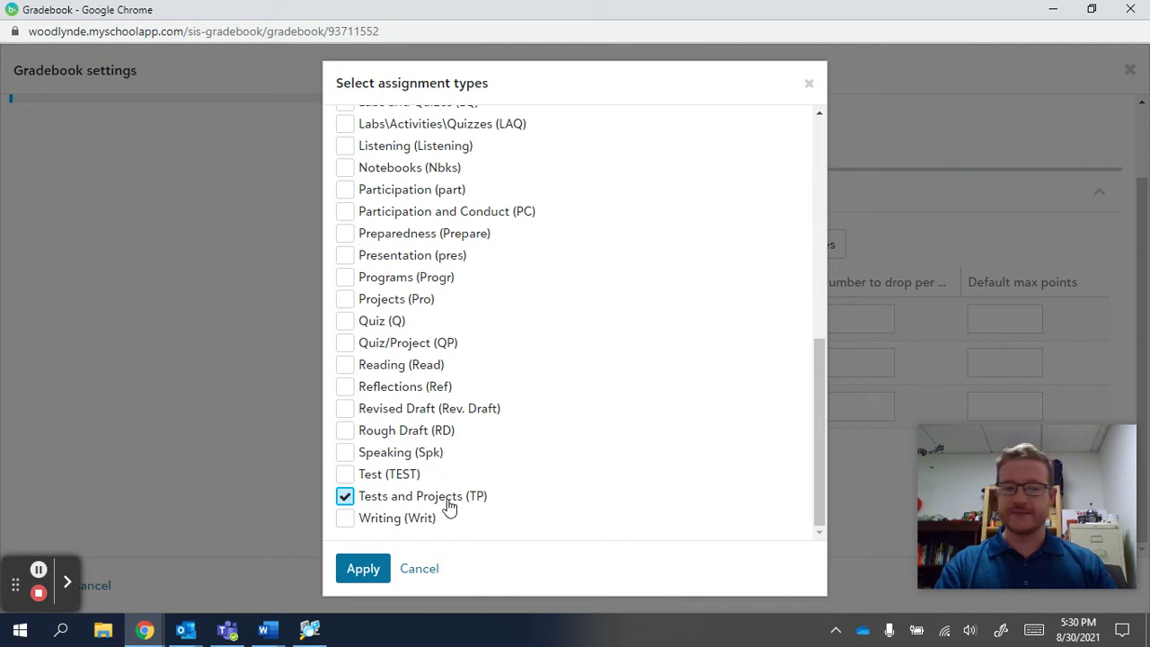
left_click(362, 569)
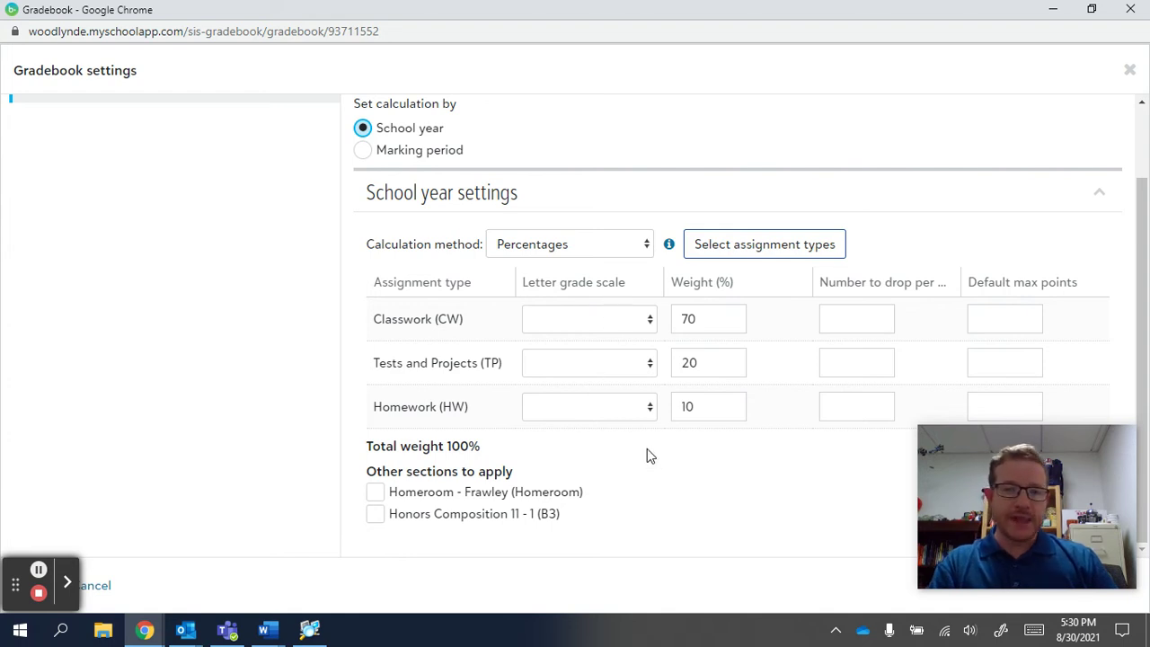
Check the letter grade scale options for Classwork and leave the scale blank.
left_click(649, 321)
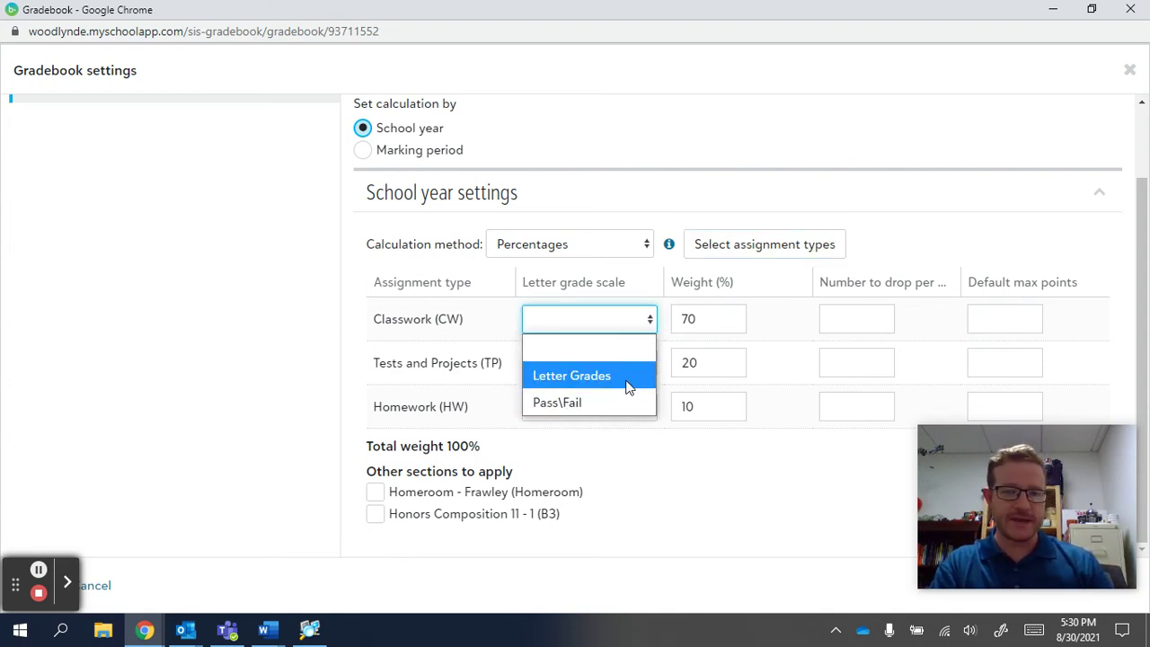
left_click(643, 341)
left_click(260, 360)
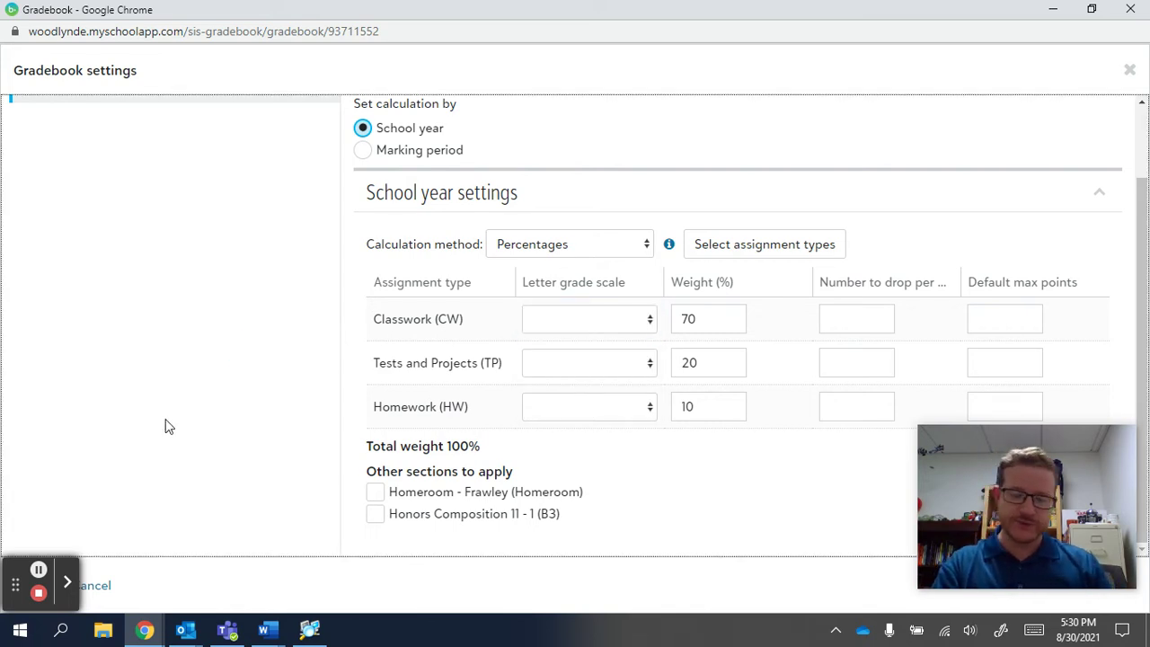
left_click(604, 325)
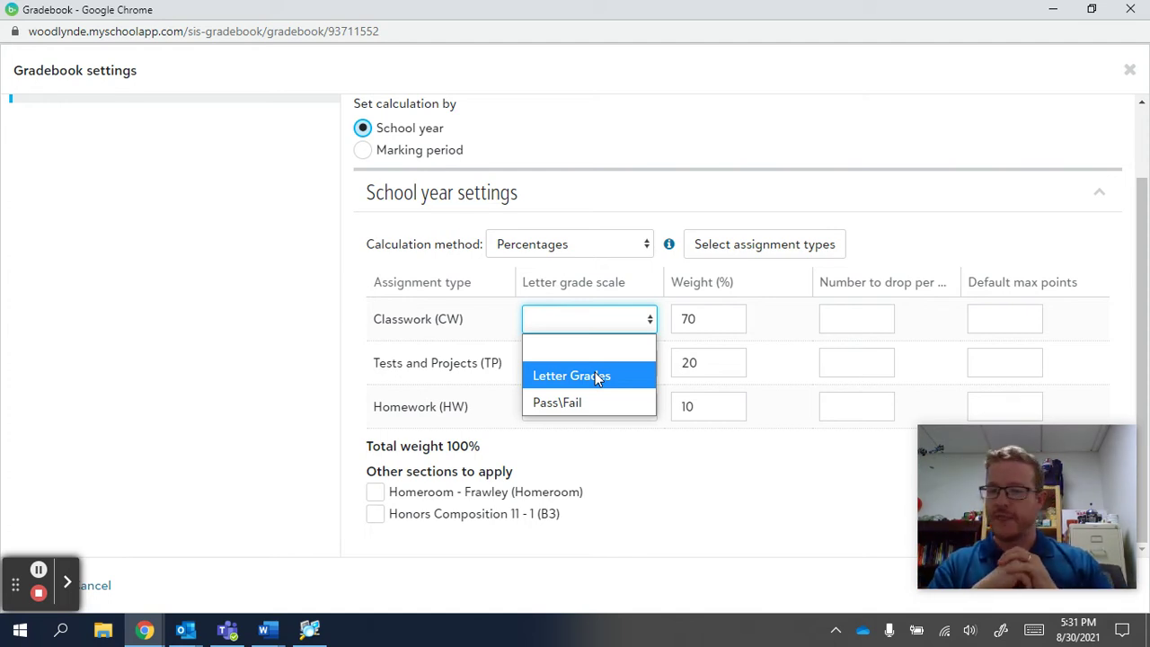
left_click(593, 356)
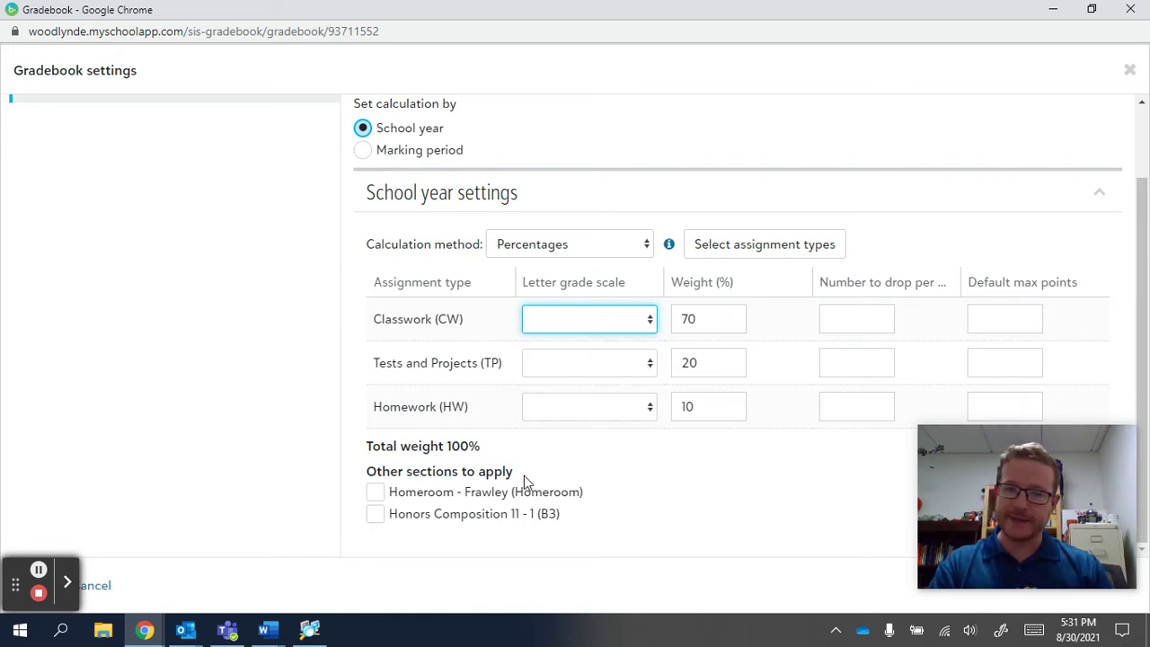
left_click(746, 494)
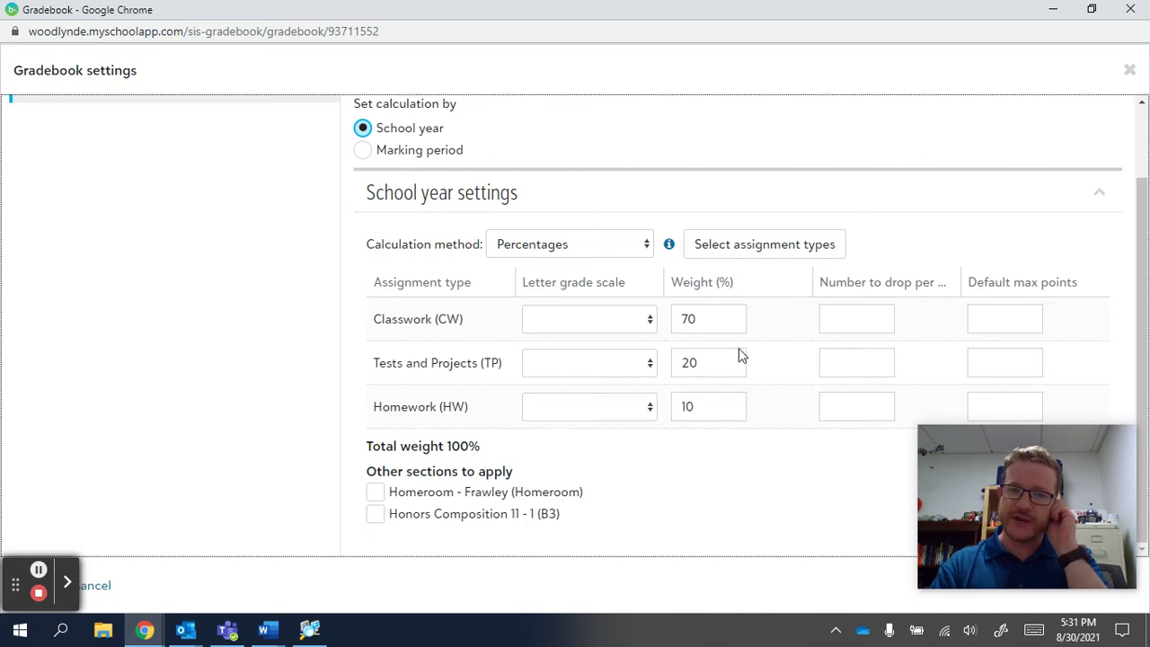
Set the weights to 20% for Classwork and 70% for Tests and Projects.
double_click(669, 319)
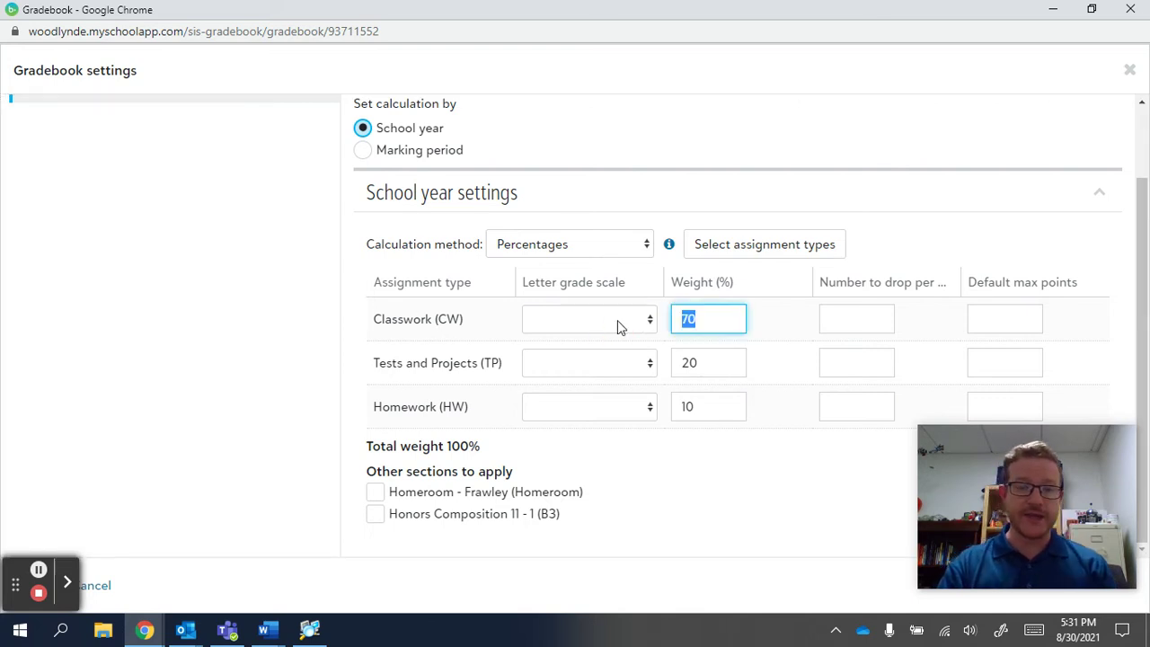
type("20")
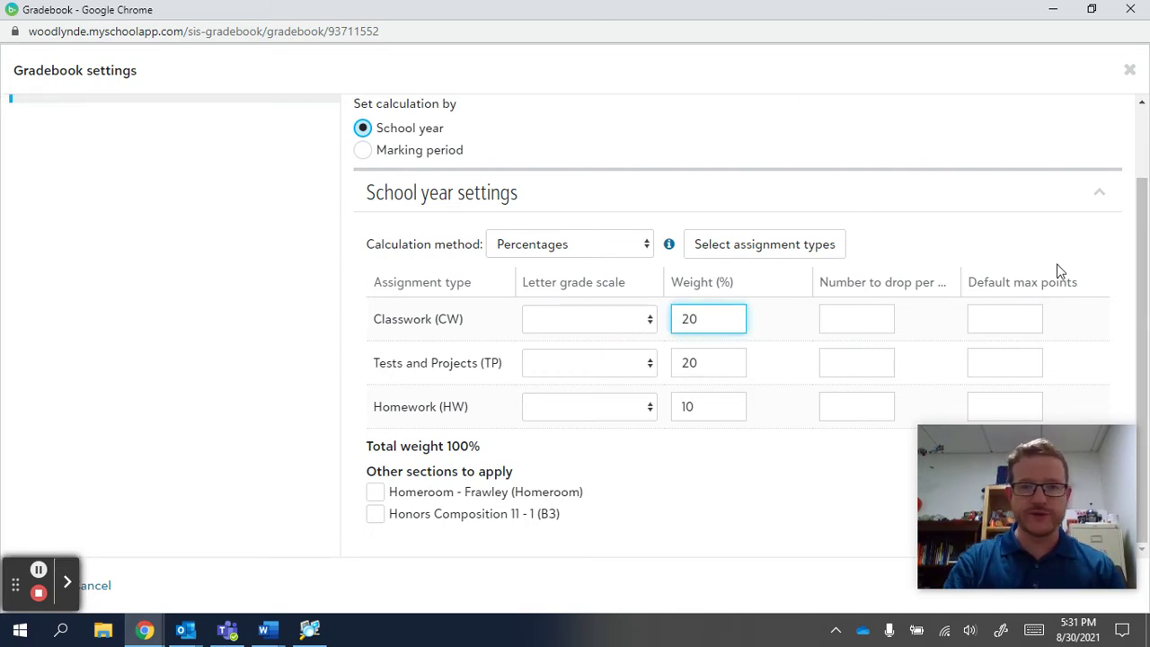
double_click(737, 362)
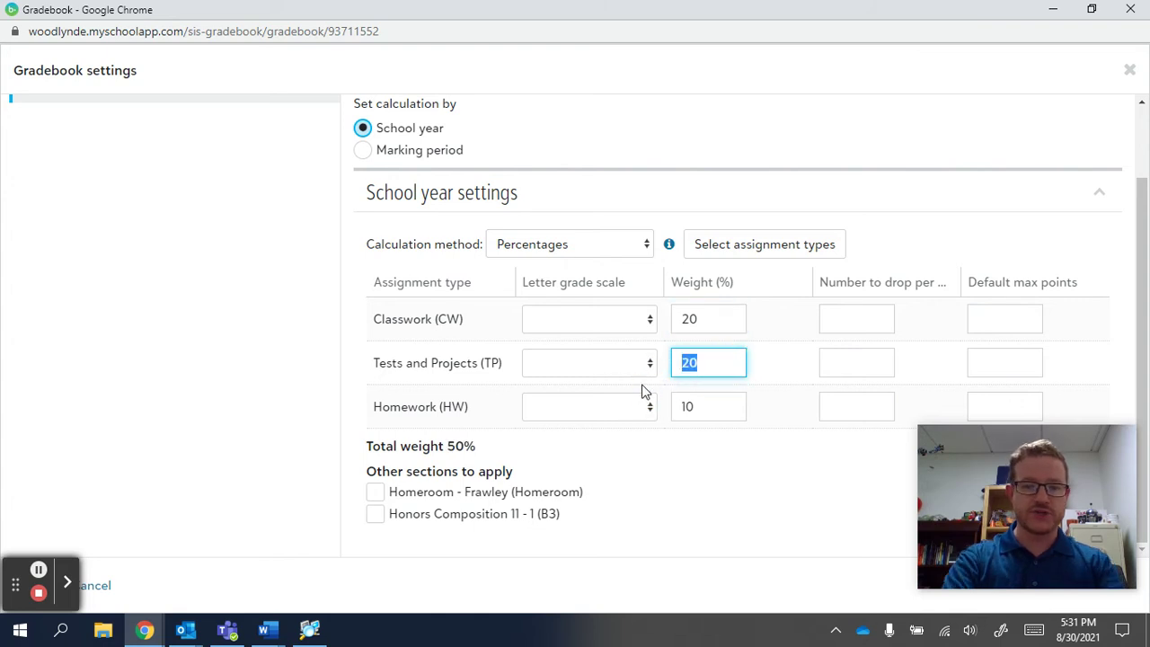
type("70")
left_click(725, 406)
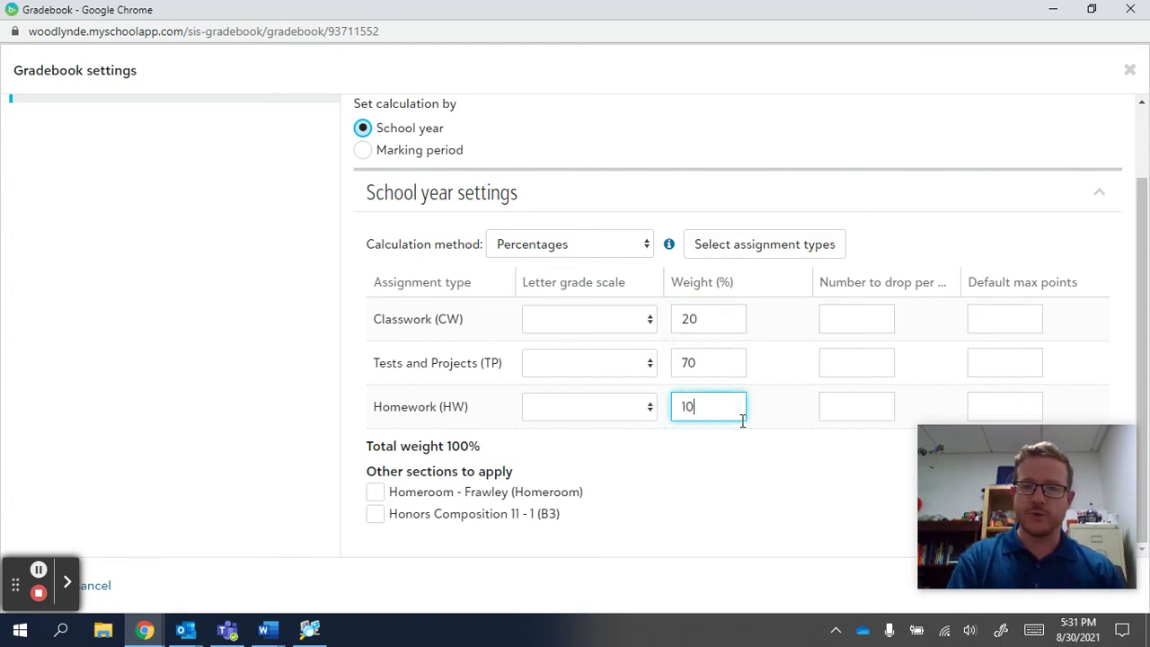
left_click(753, 463)
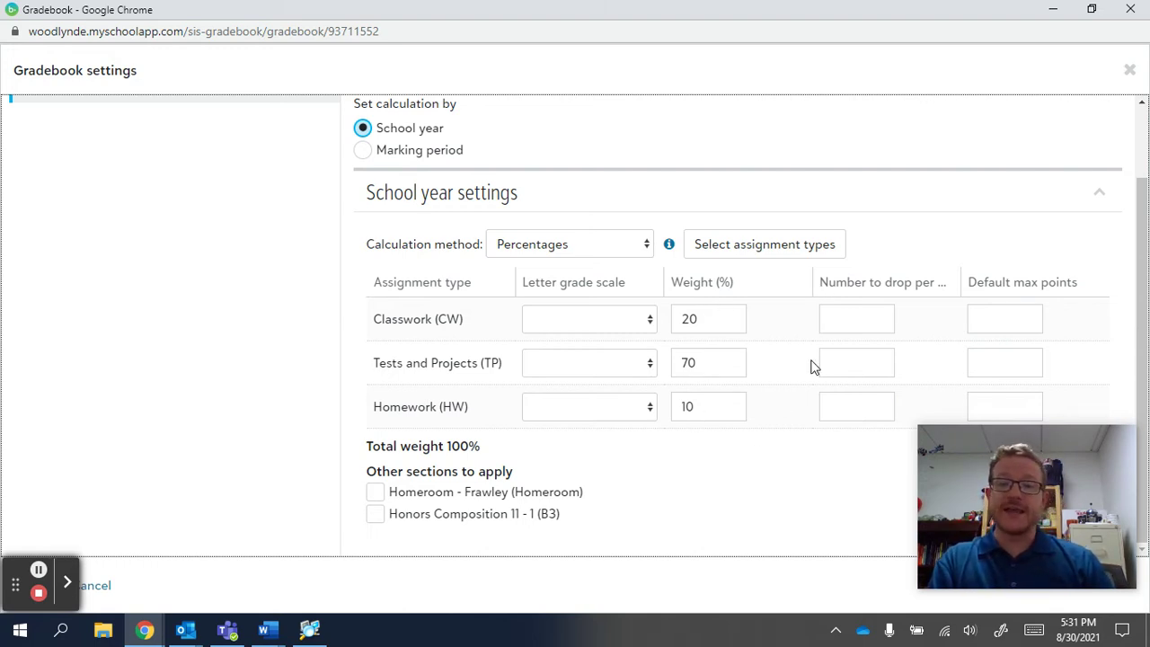
left_click(879, 406)
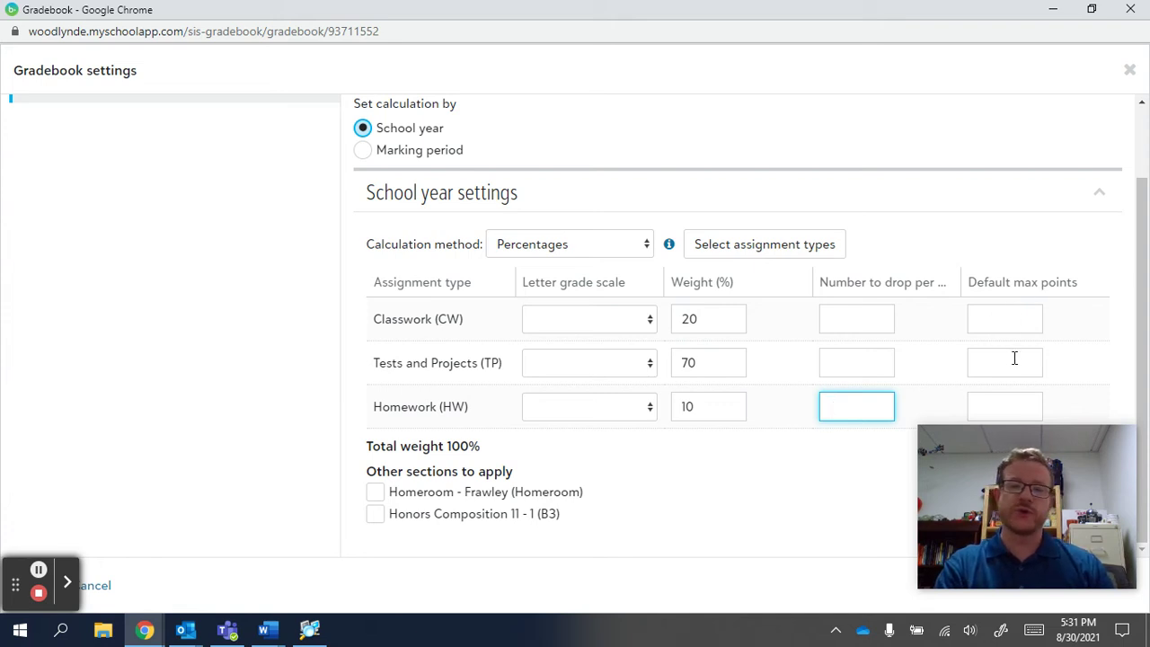
left_click(1025, 415)
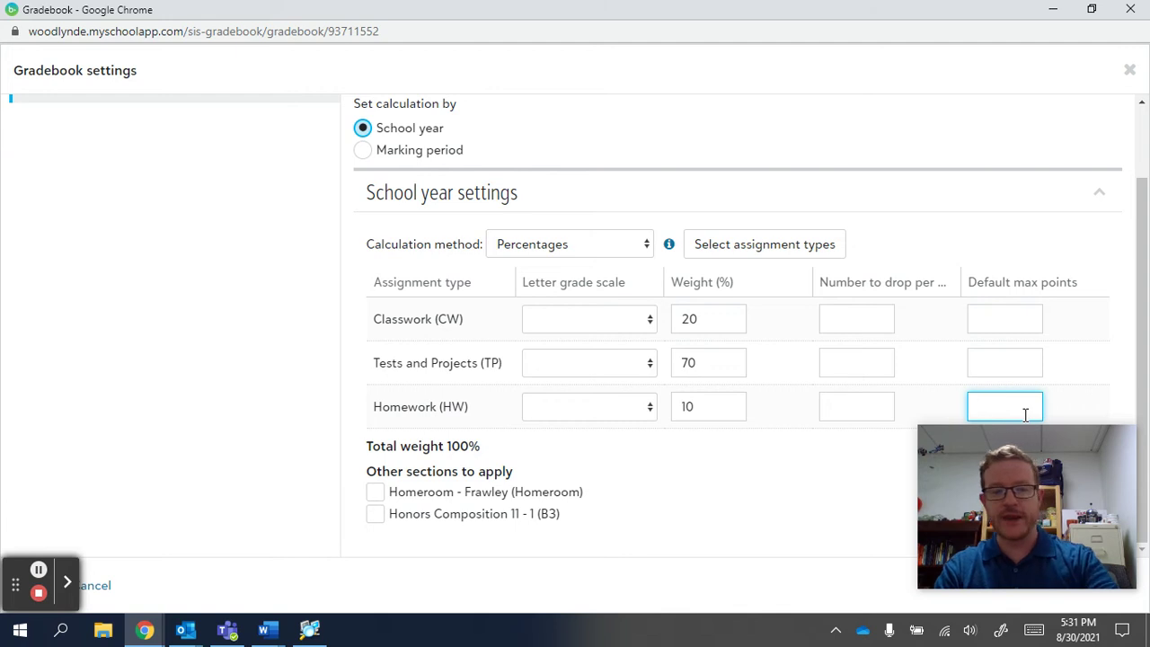
type("15")
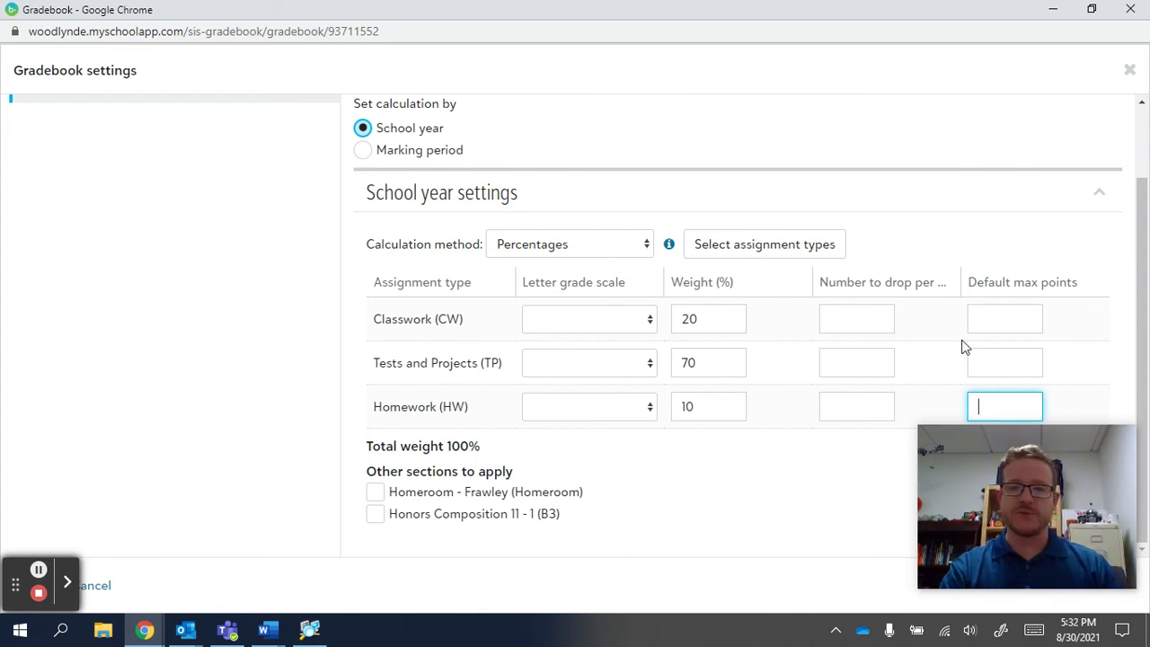
Set the default max points to 100 for Tests and Projects and 50 for Classwork.
left_click(989, 357)
type("100")
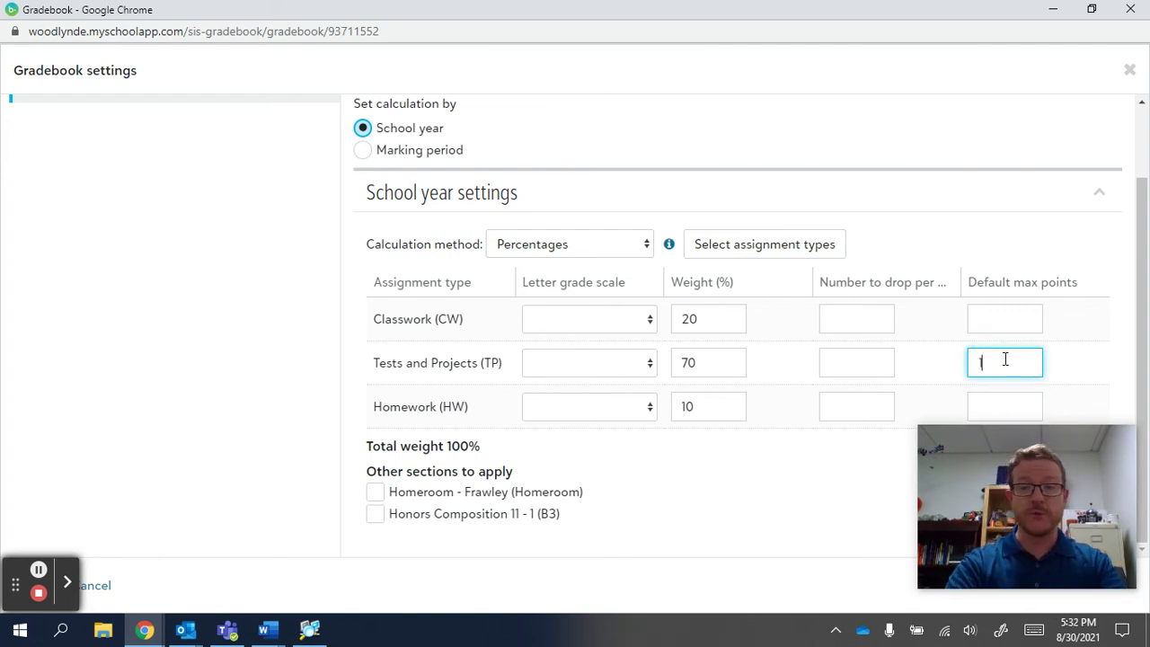
left_click(1091, 385)
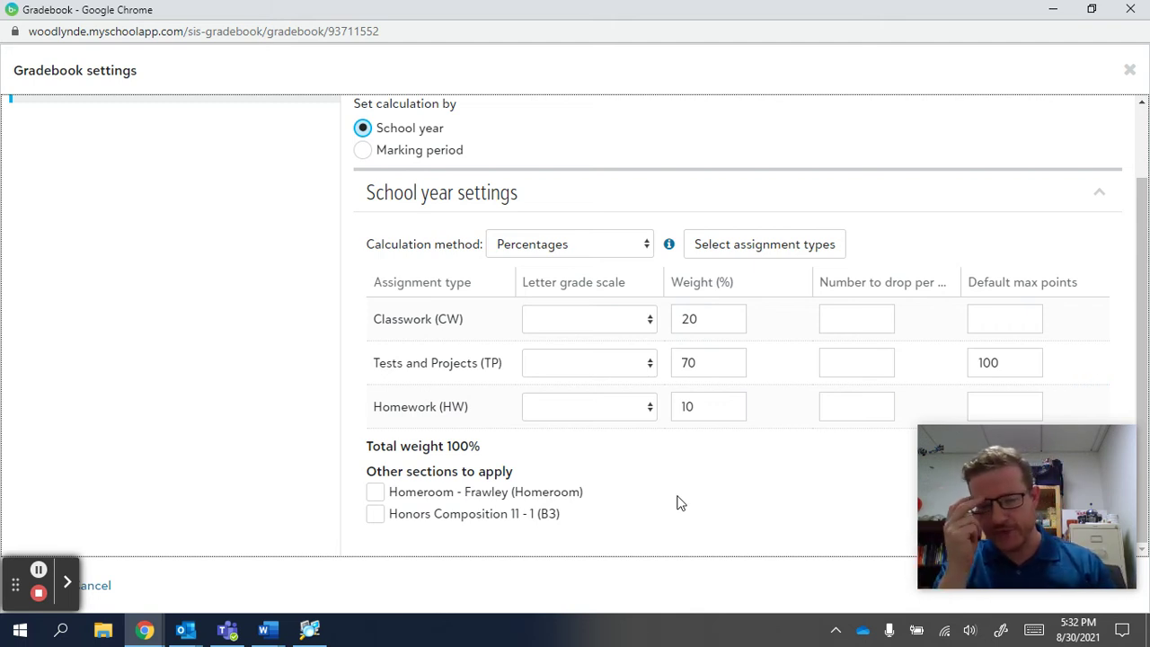
left_click(988, 324)
type("50")
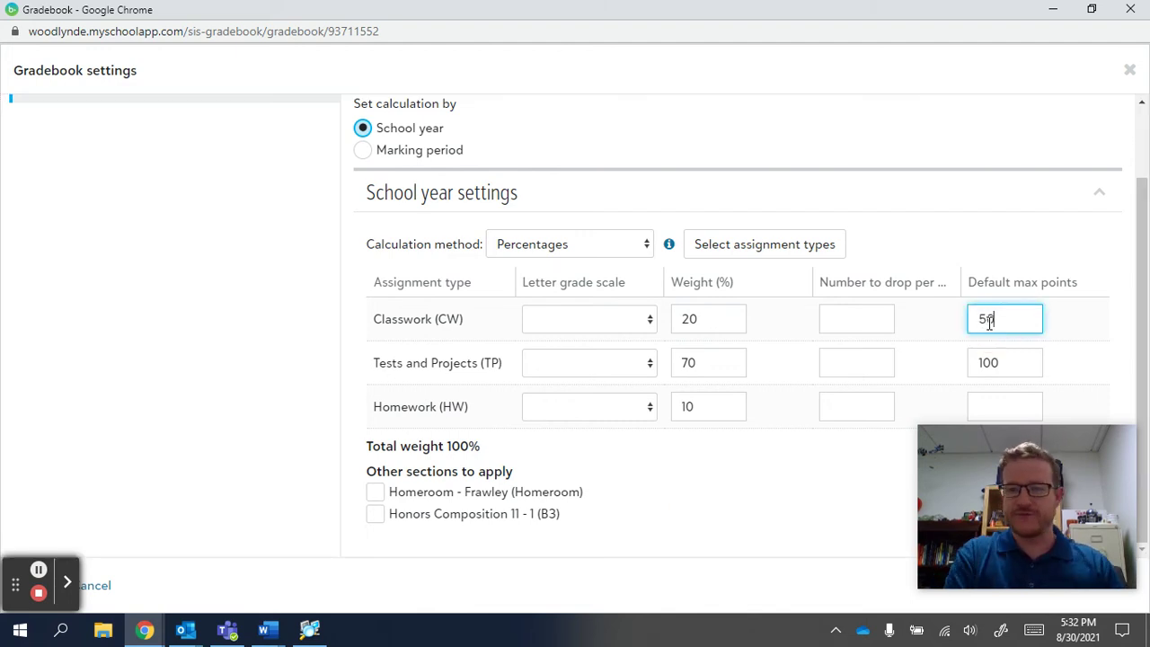
left_click(1083, 339)
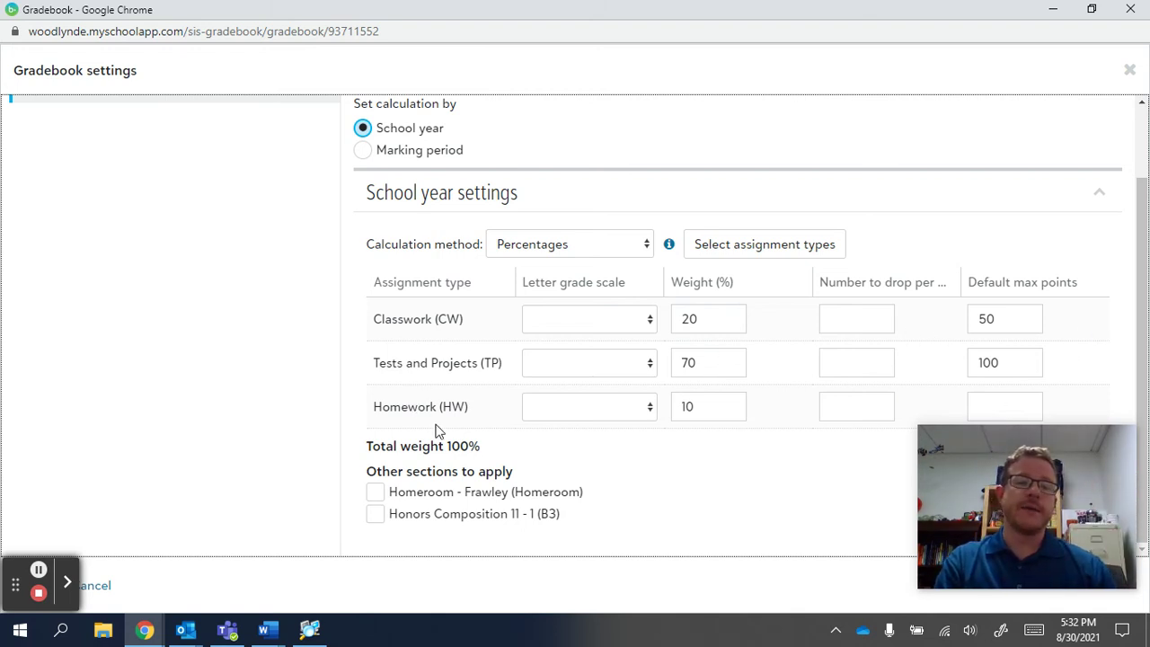
Check the total weight and save the grade calculation settings.
left_click_drag(480, 447, 447, 446)
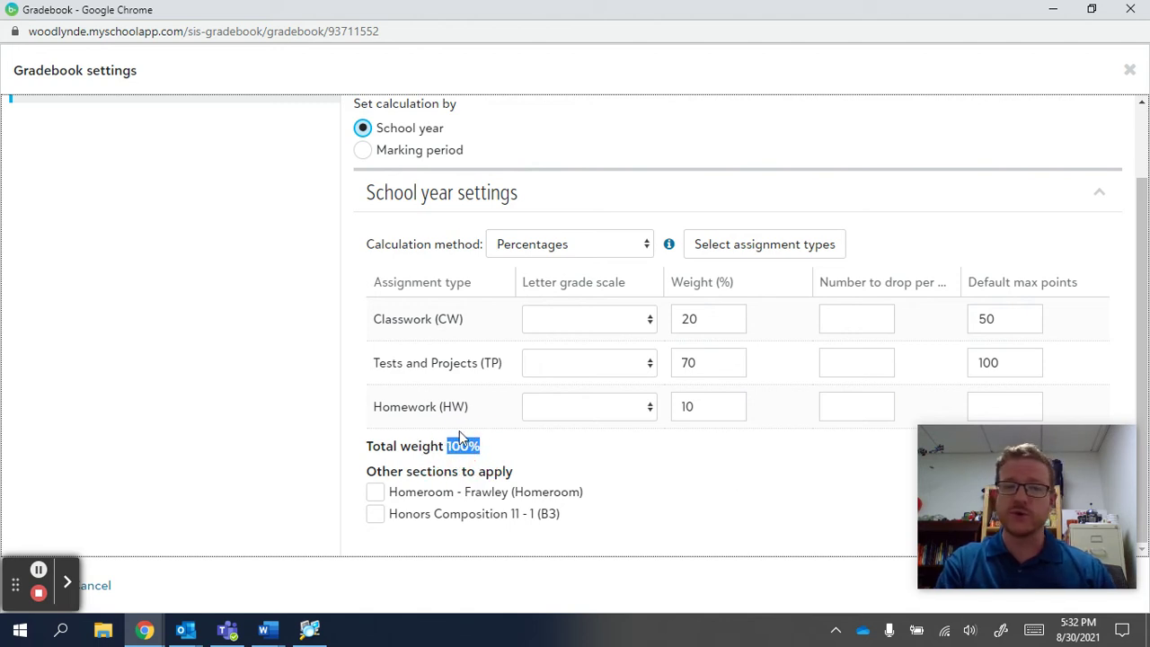
left_click(510, 461)
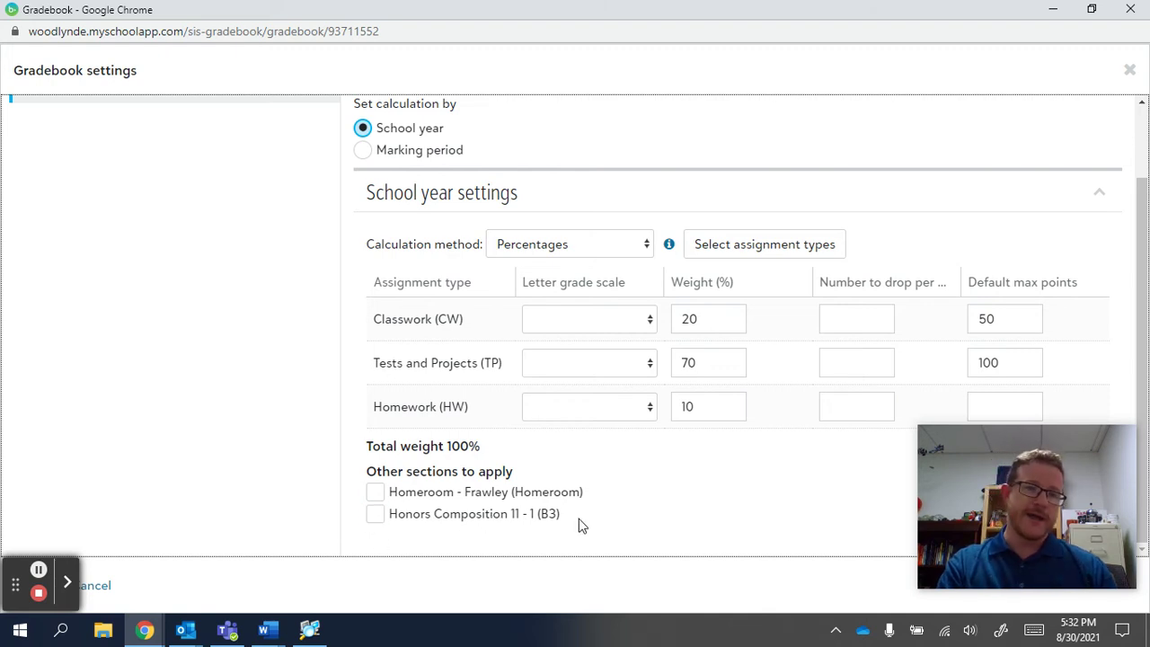
left_click_drag(15, 585, 260, 567)
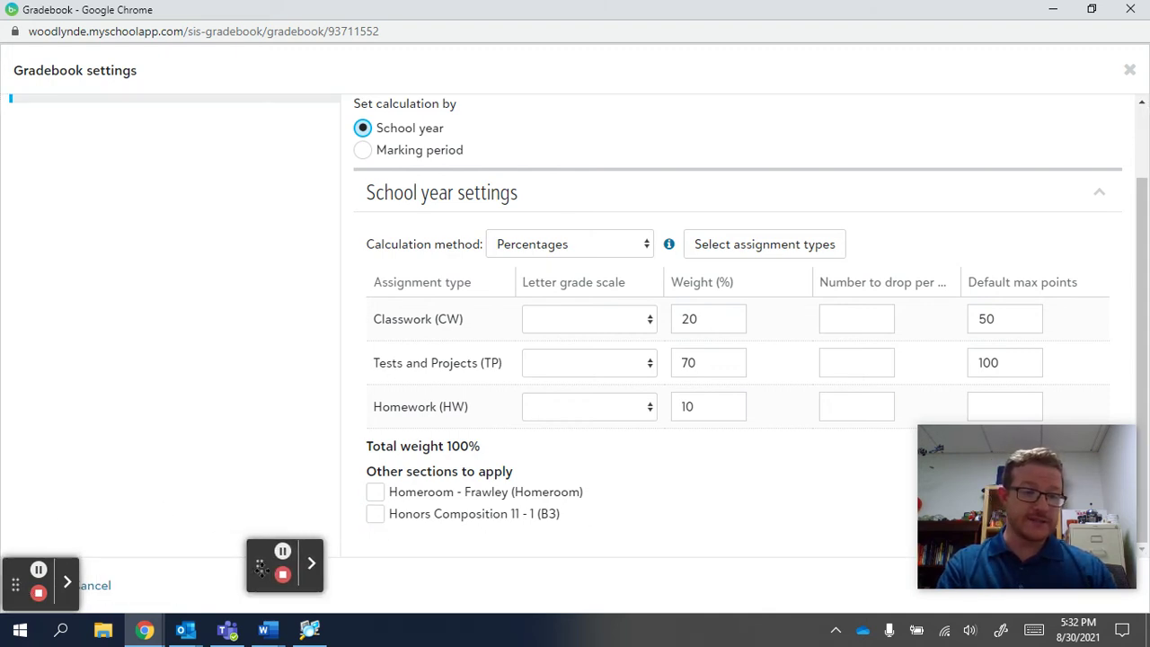
left_click_drag(19, 595, 50, 518)
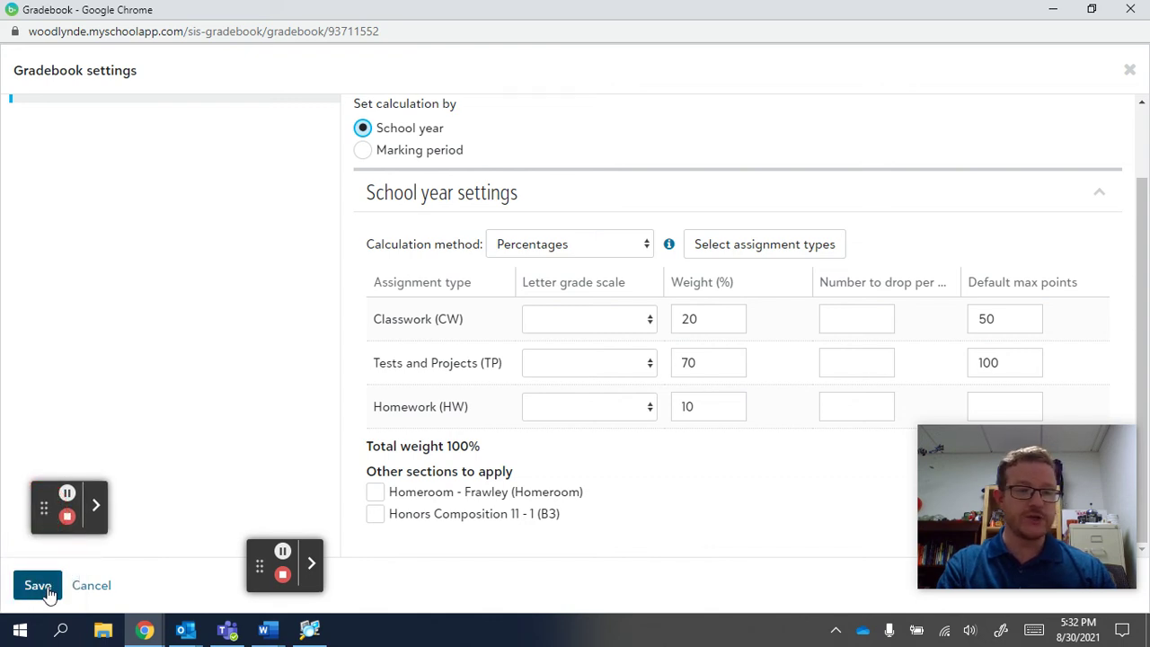
left_click(45, 590)
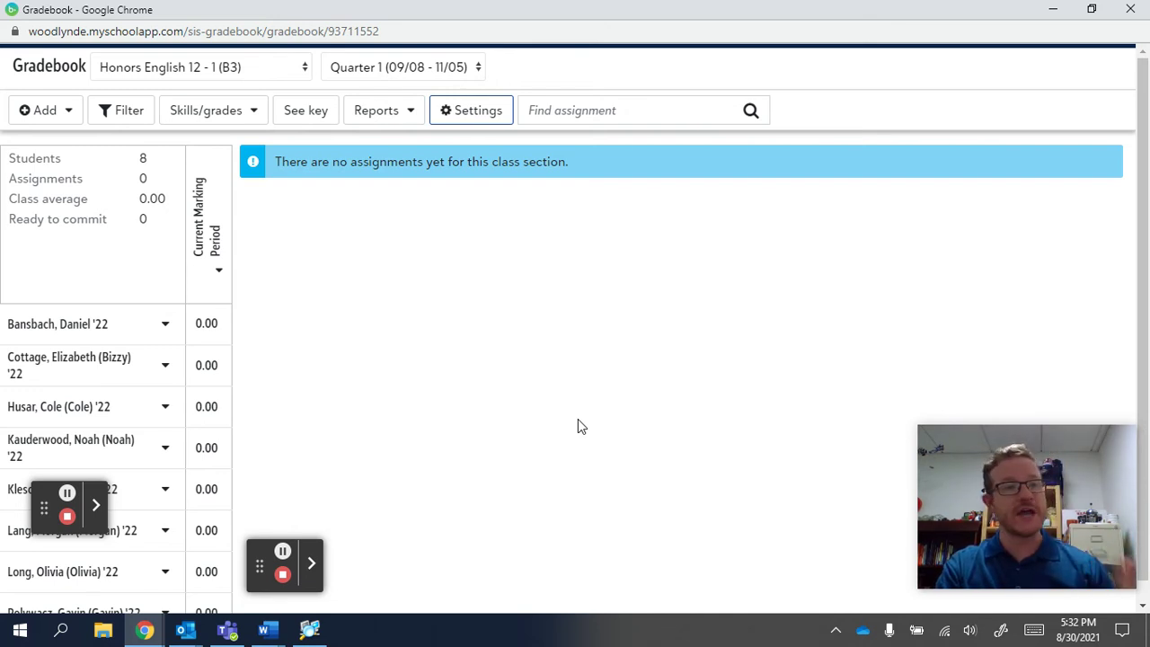
Start a new assignment in the gradebook and view the assignment types offered for it.
left_click(45, 109)
left_click(63, 149)
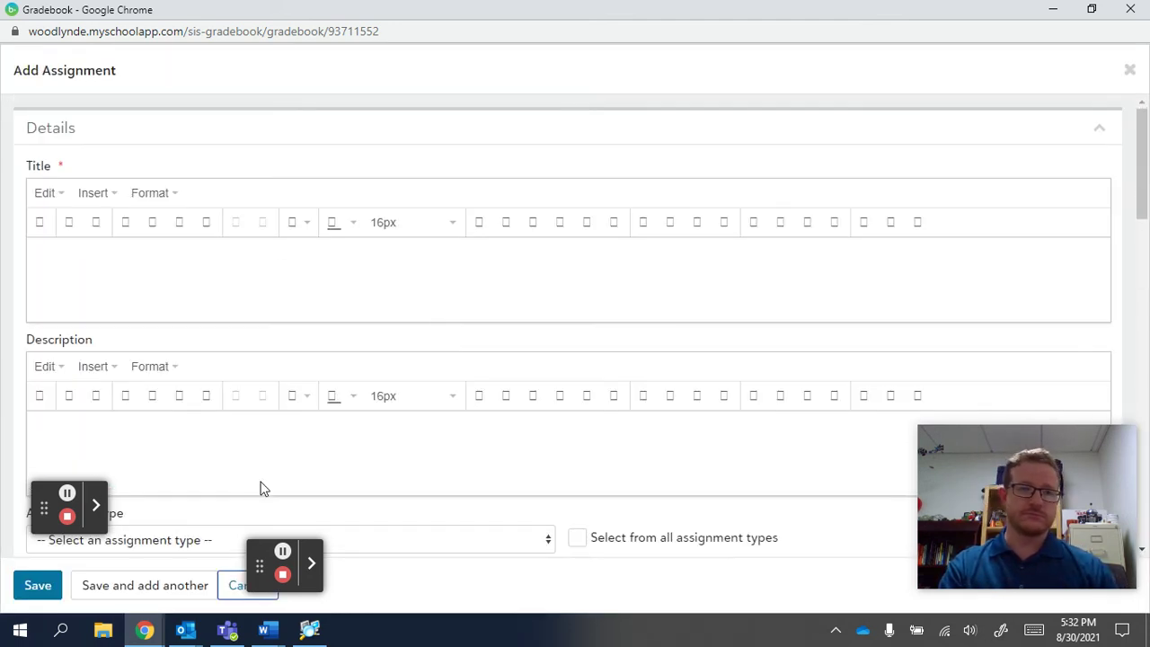
scroll(313, 329, "down", 3)
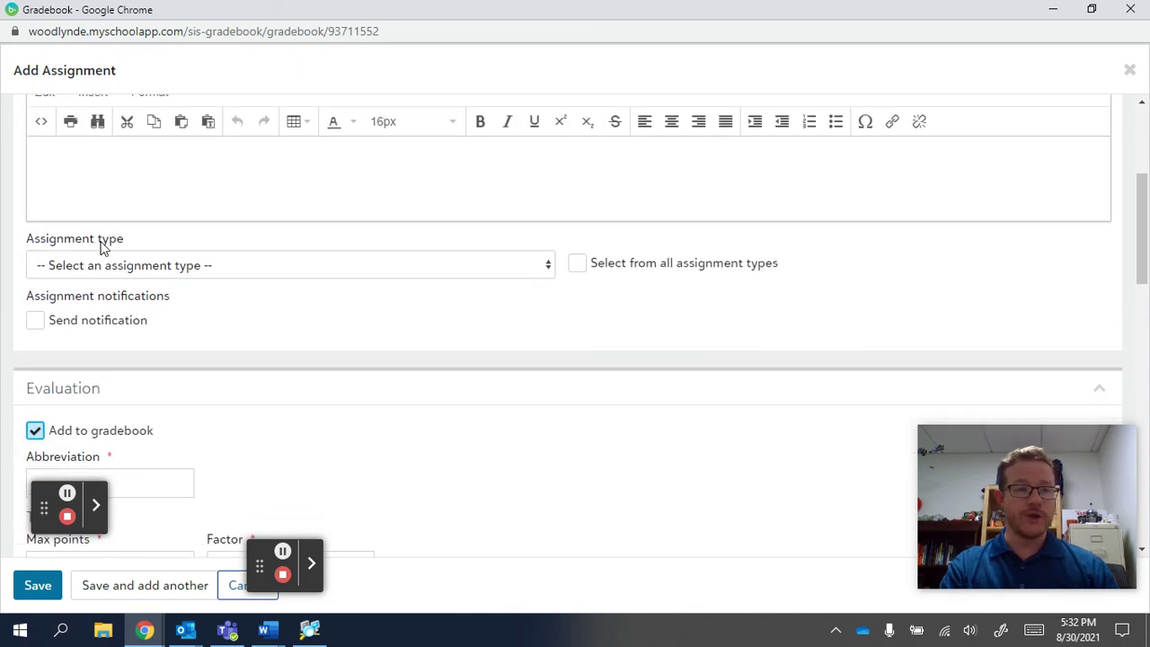
left_click(214, 265)
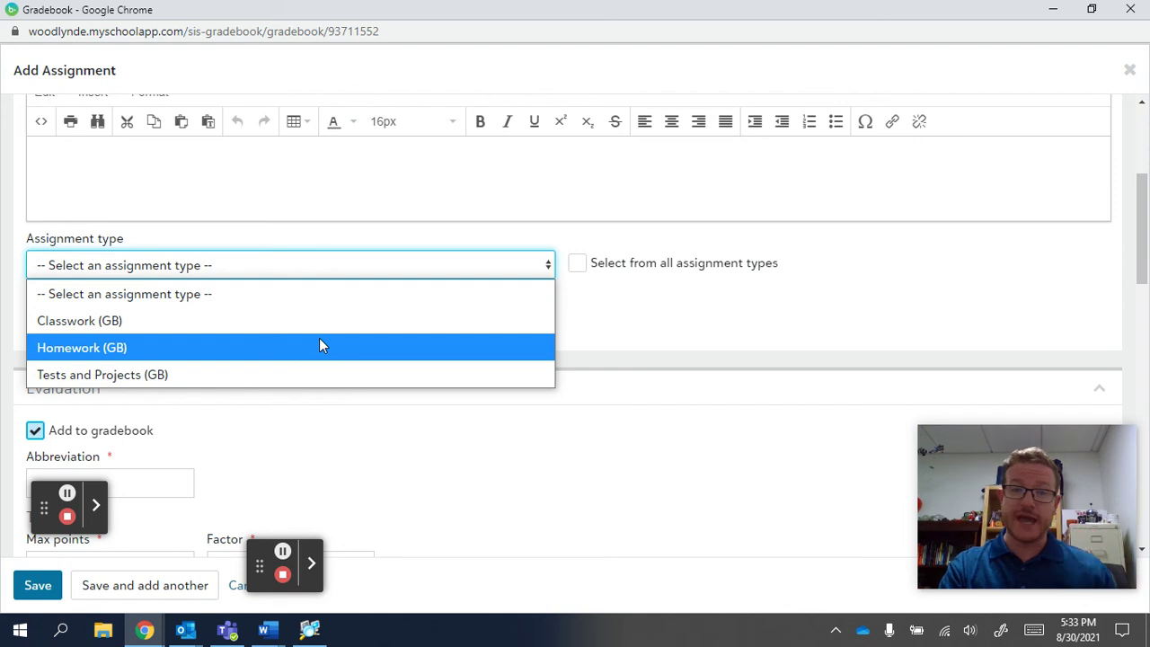
Browse the full list of assignment types for the new assignment, then restrict the choice to the gradebook types again.
left_click(578, 268)
left_click(578, 264)
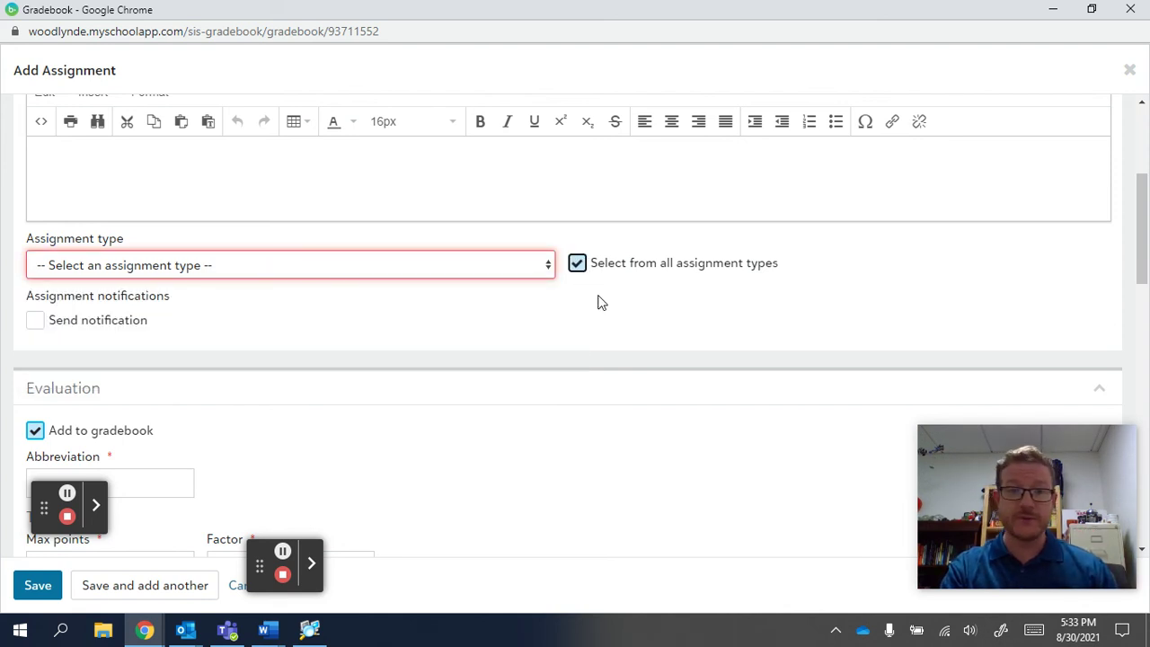
left_click(542, 268)
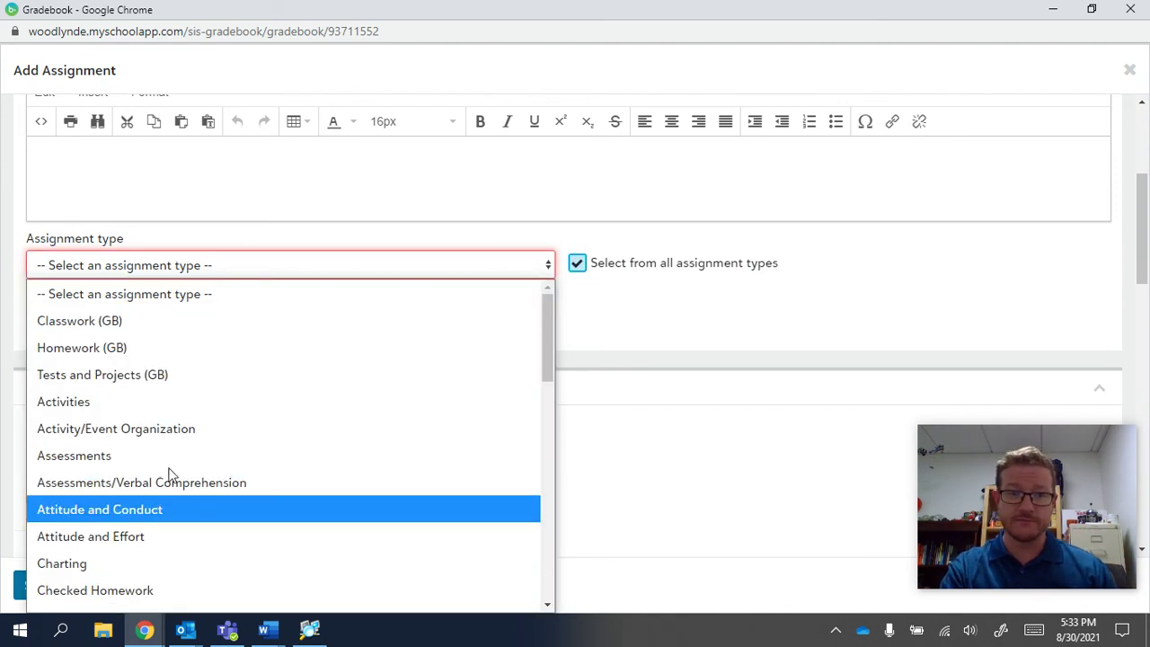
scroll(205, 470, "down", 2)
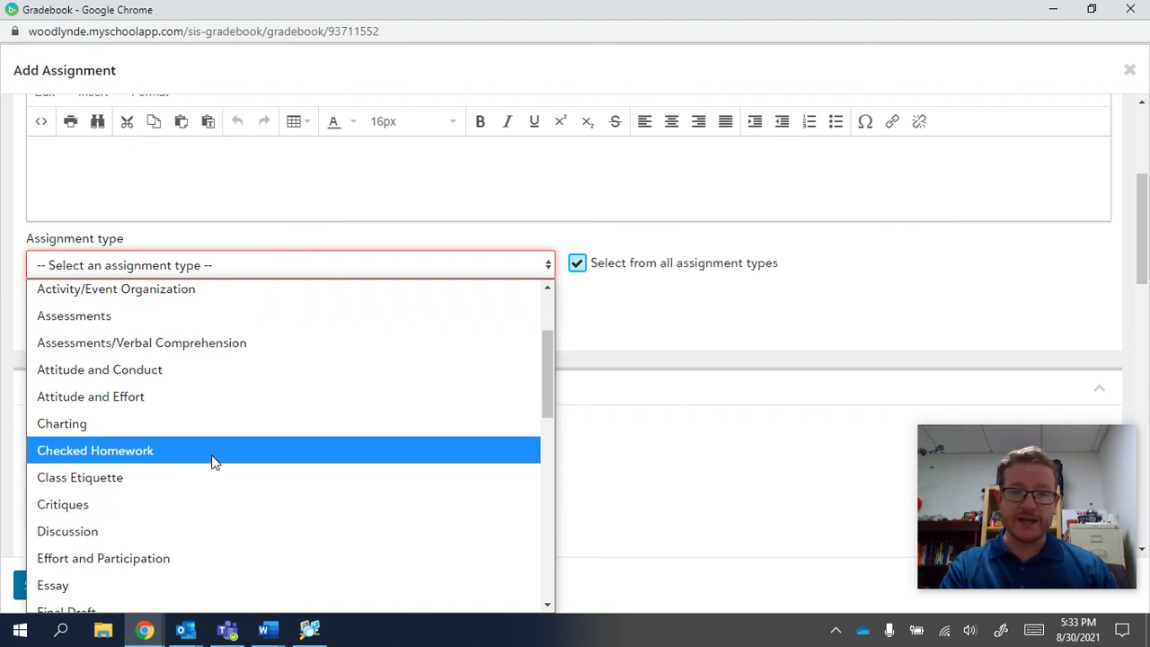
scroll(248, 449, "up", 3)
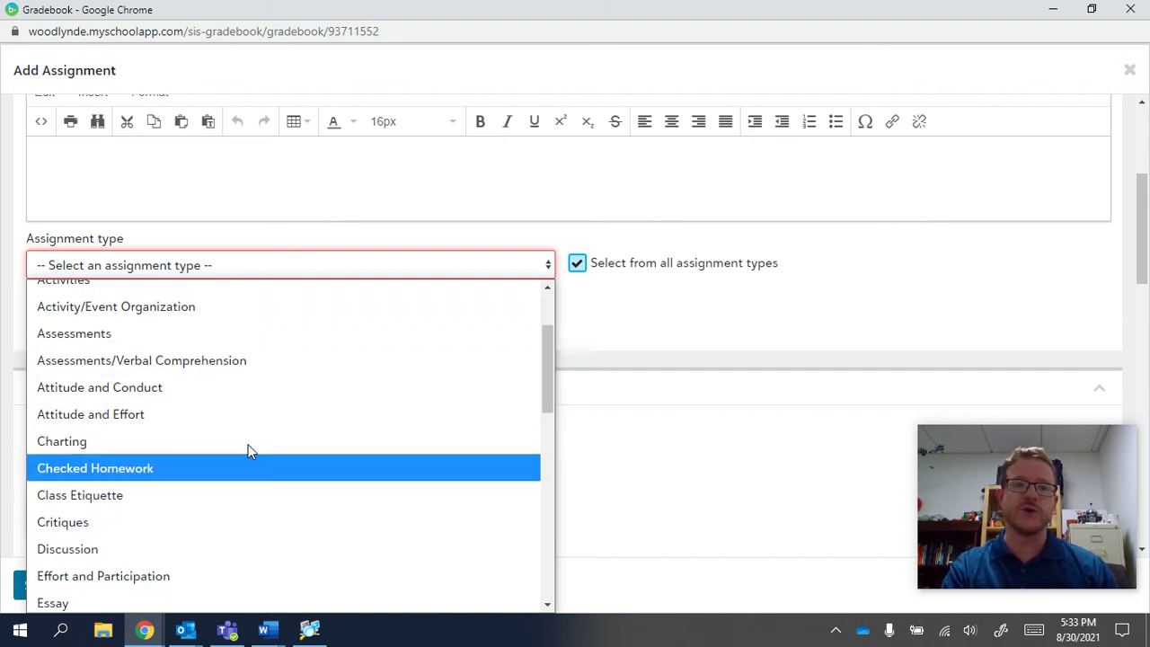
left_click(577, 263)
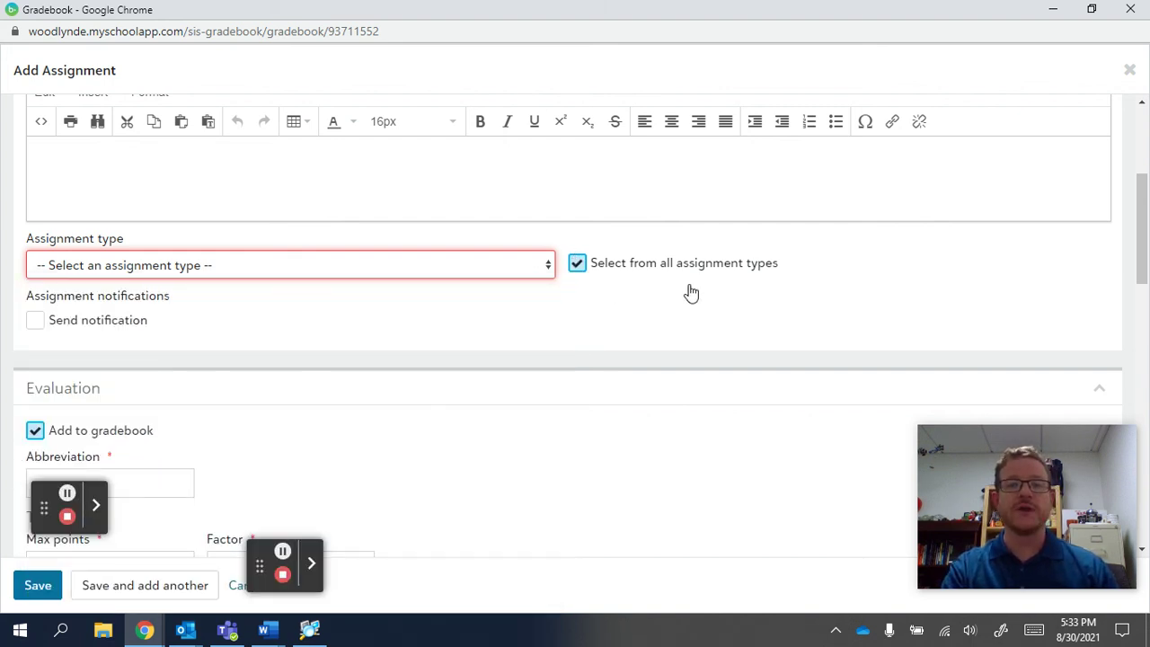
left_click(859, 286)
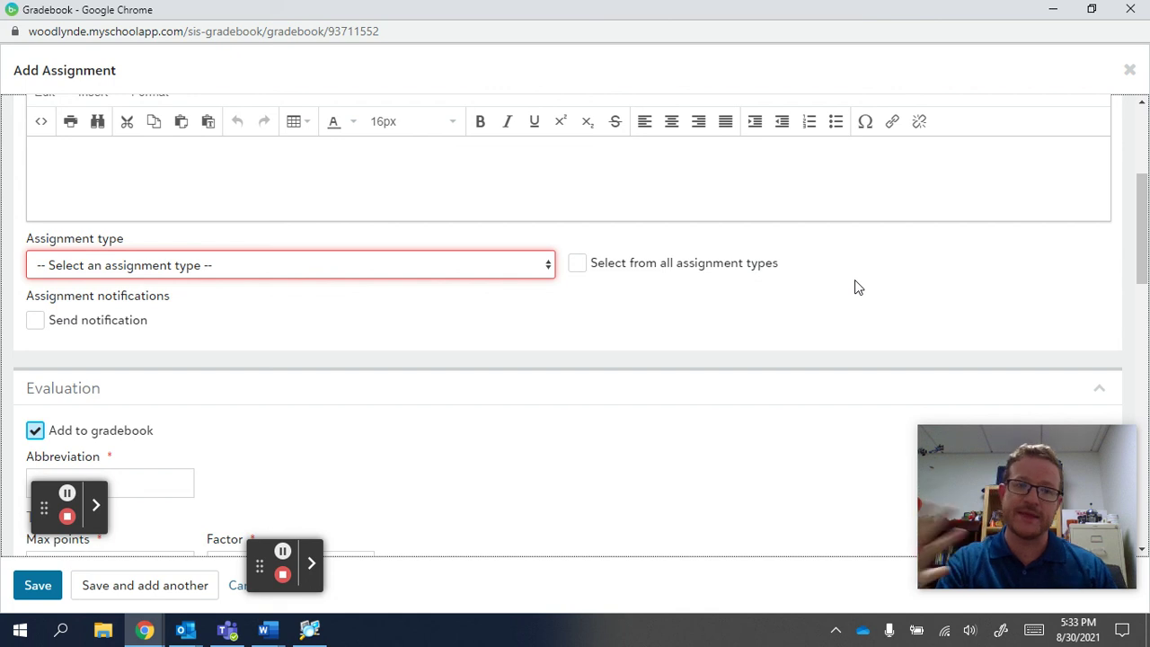
Close the new assignment form without saving and close the gradebook window.
scroll(859, 286, "down", 1)
scroll(858, 287, "up", 5)
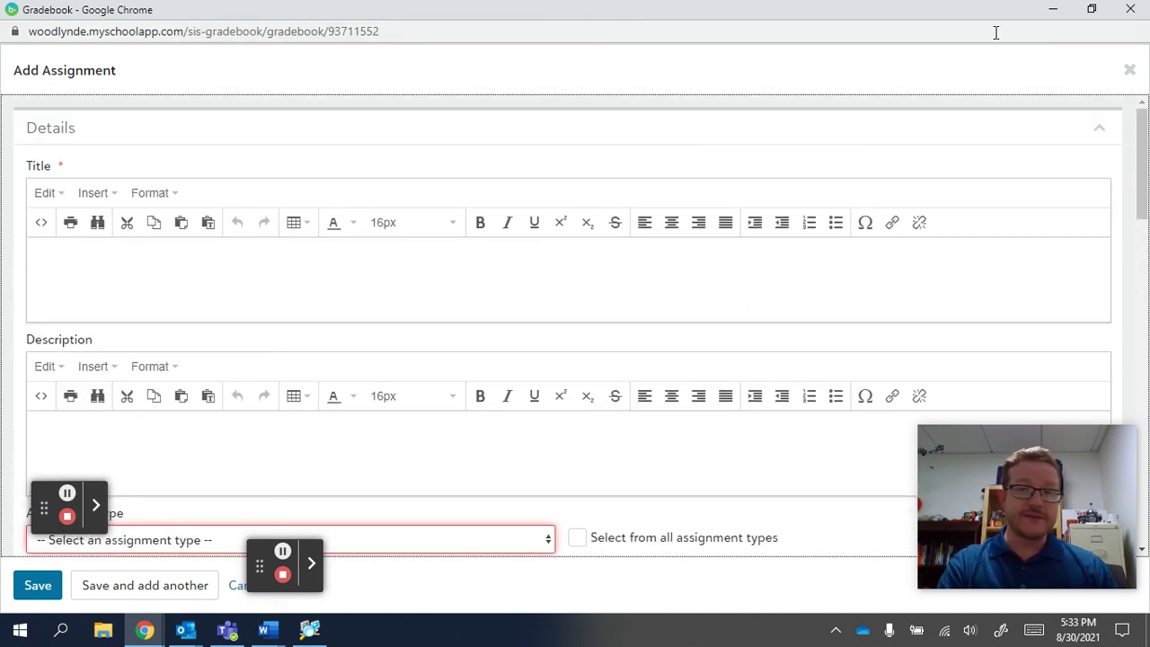
left_click(1129, 72)
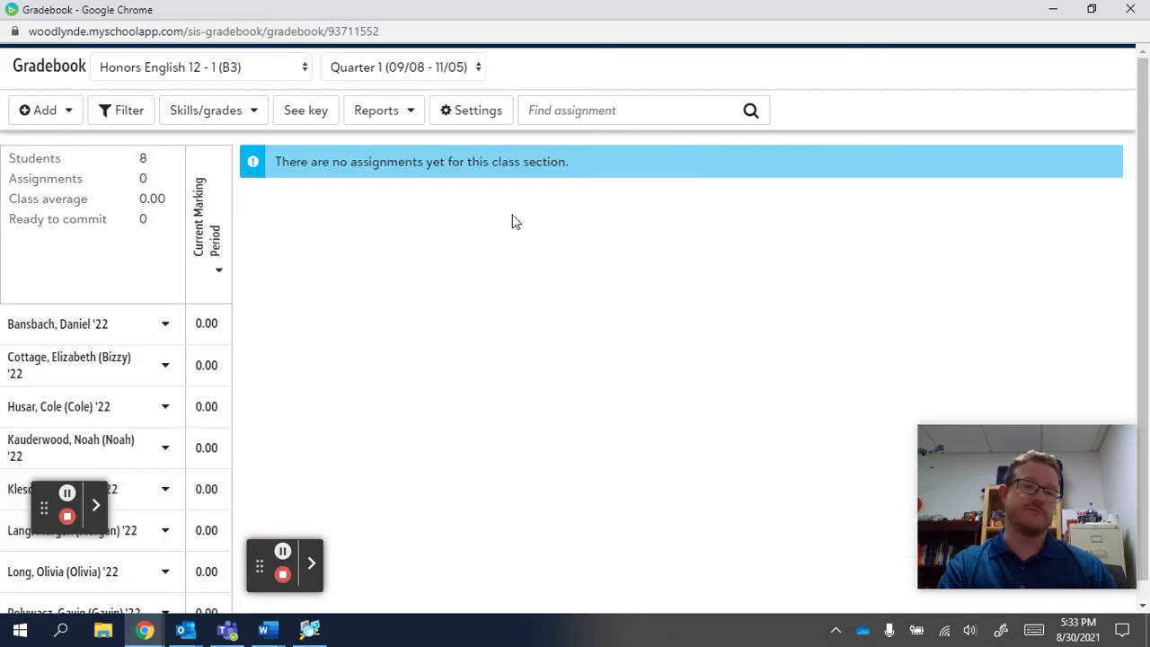
left_click(1134, 10)
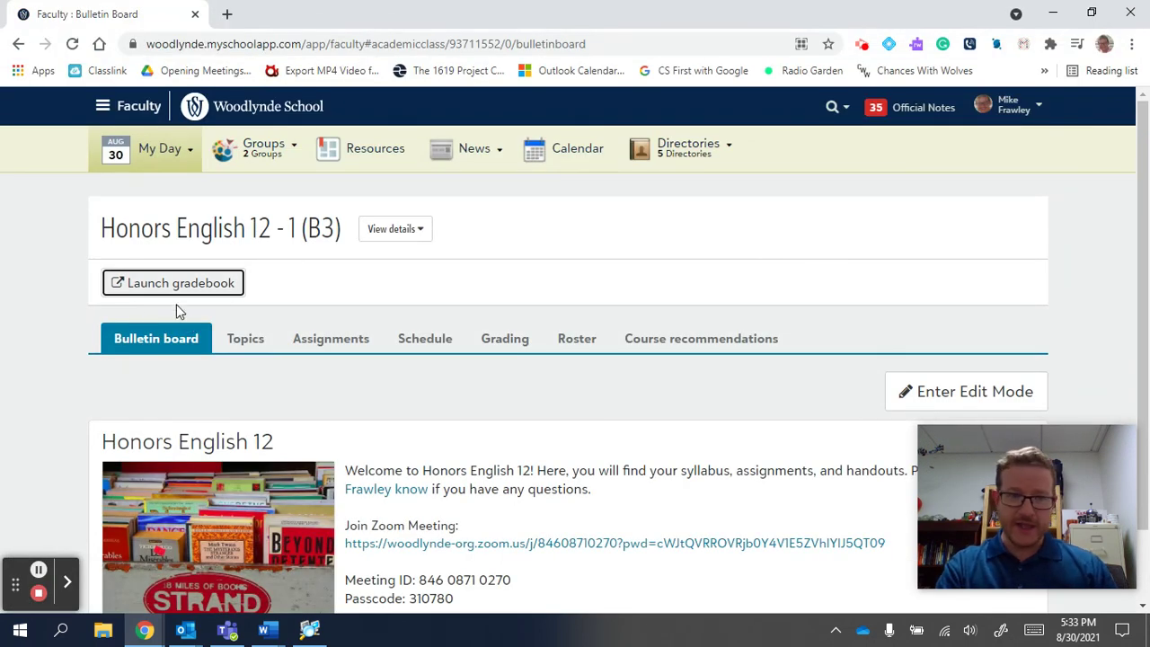
Relaunch the Honors English 12 gradebook, review its saved grade calculation settings, and close the gradebook window.
left_click(153, 286)
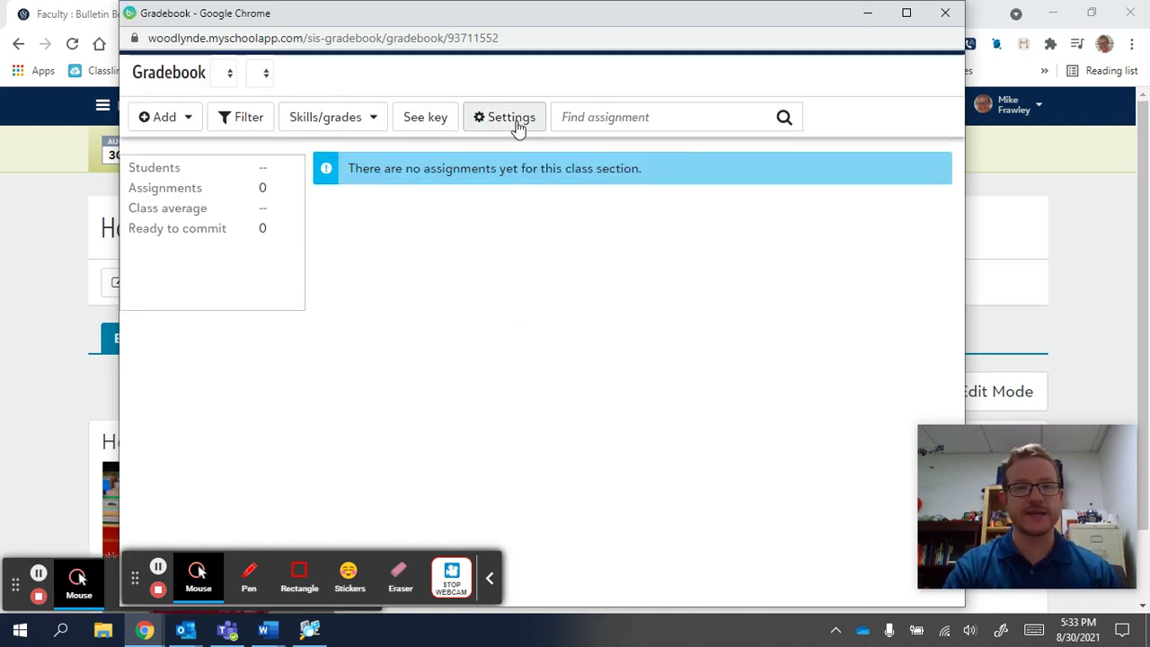
left_click(594, 118)
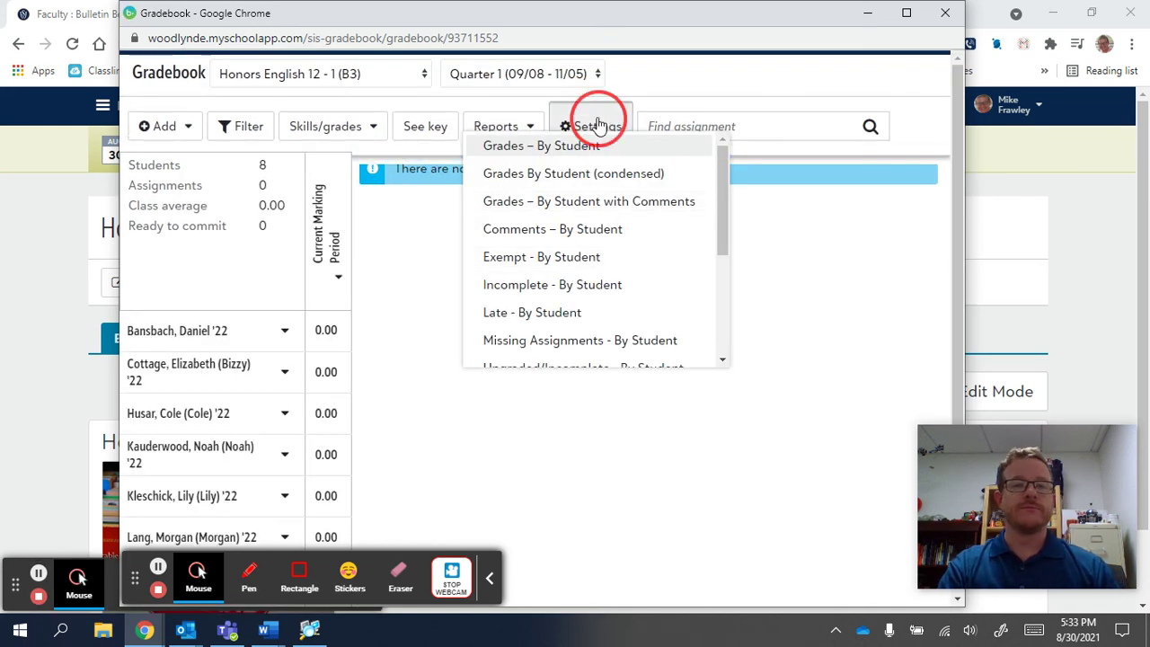
left_click(224, 190)
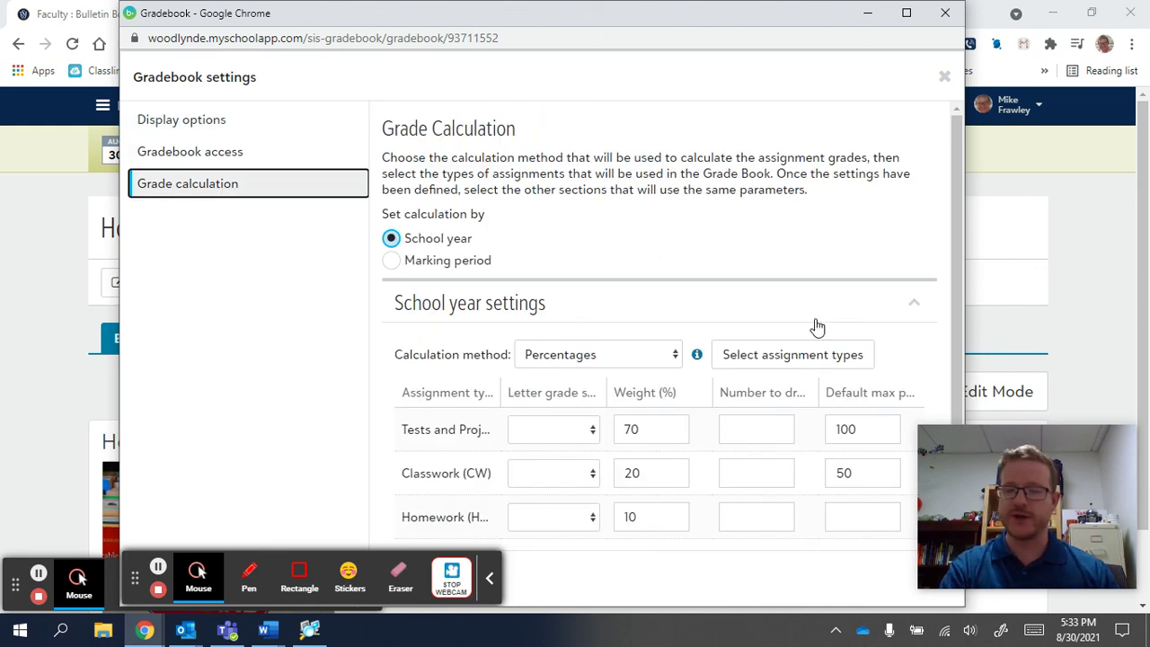
left_click(945, 13)
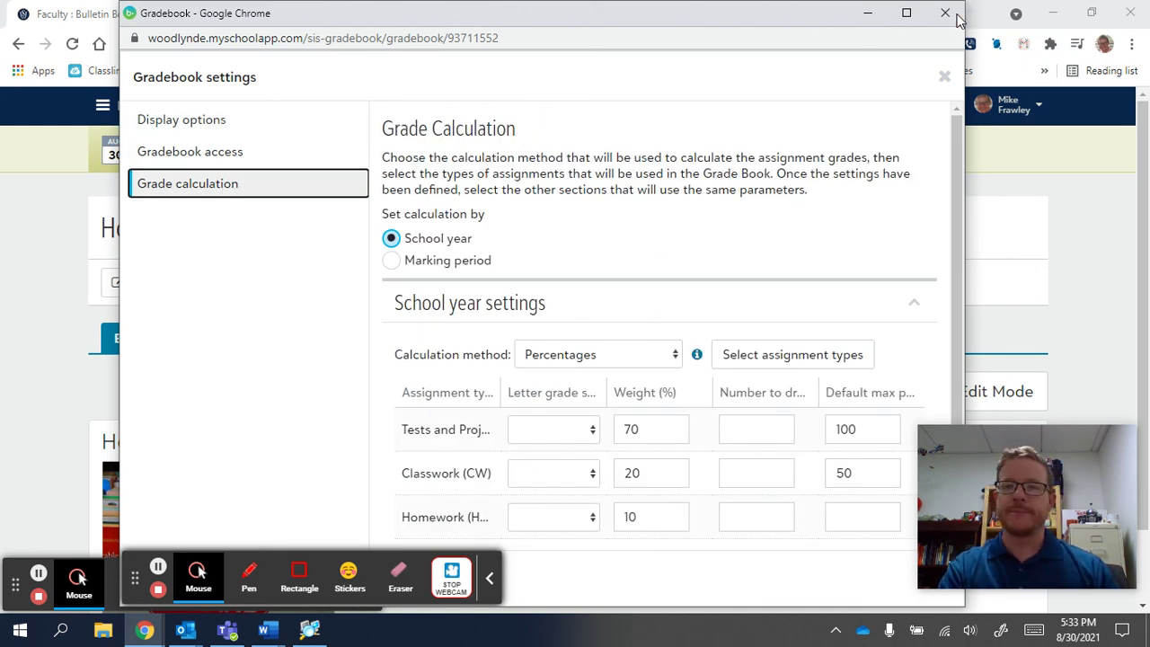